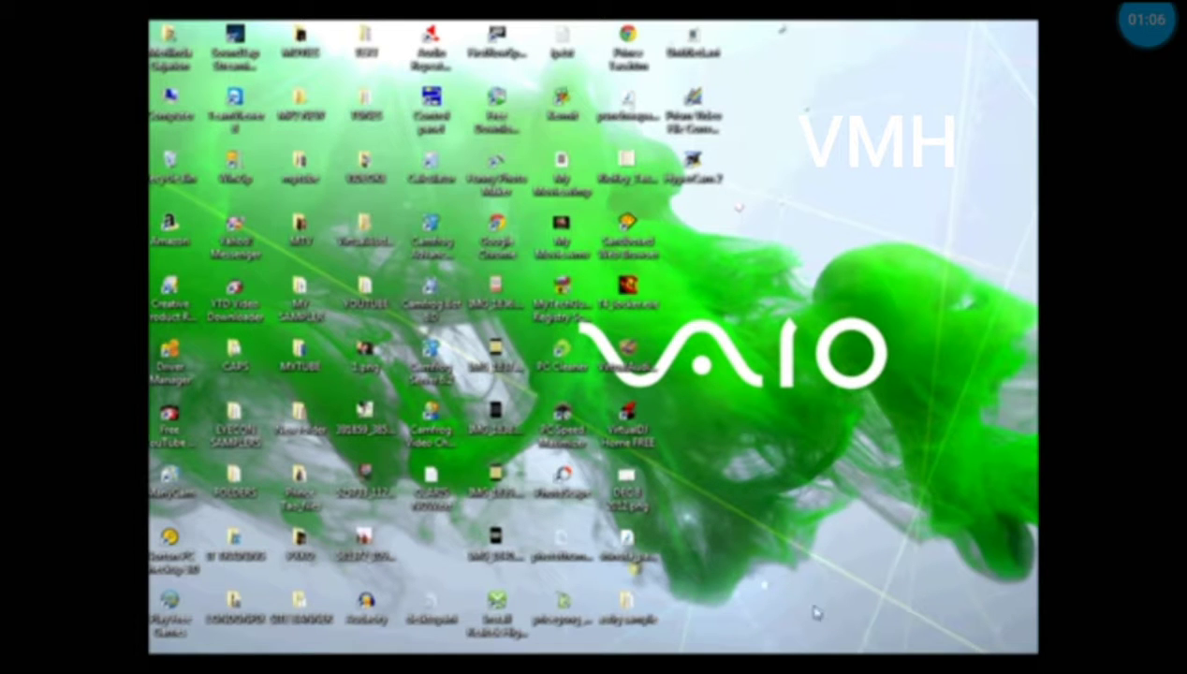
# Switch to the Chrome window with the audio cable download results and load the download.cnet.com Windows software page.
pyautogui.moveTo(646, 653)
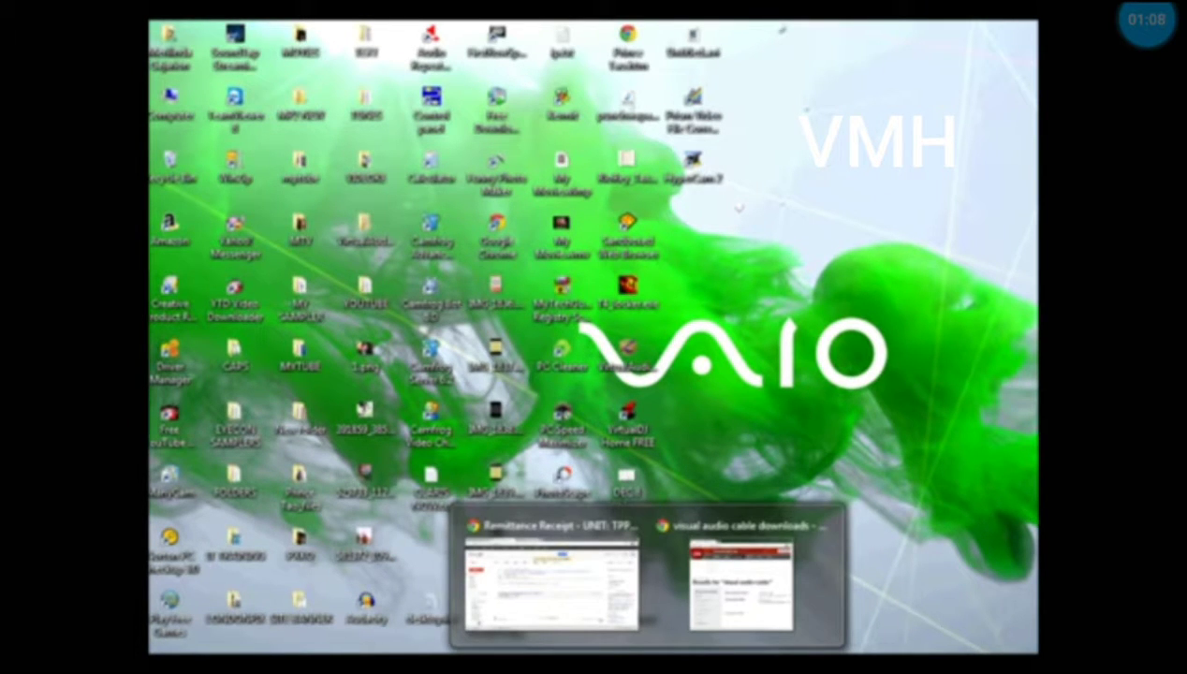
pyautogui.click(753, 584)
pyautogui.click(599, 86)
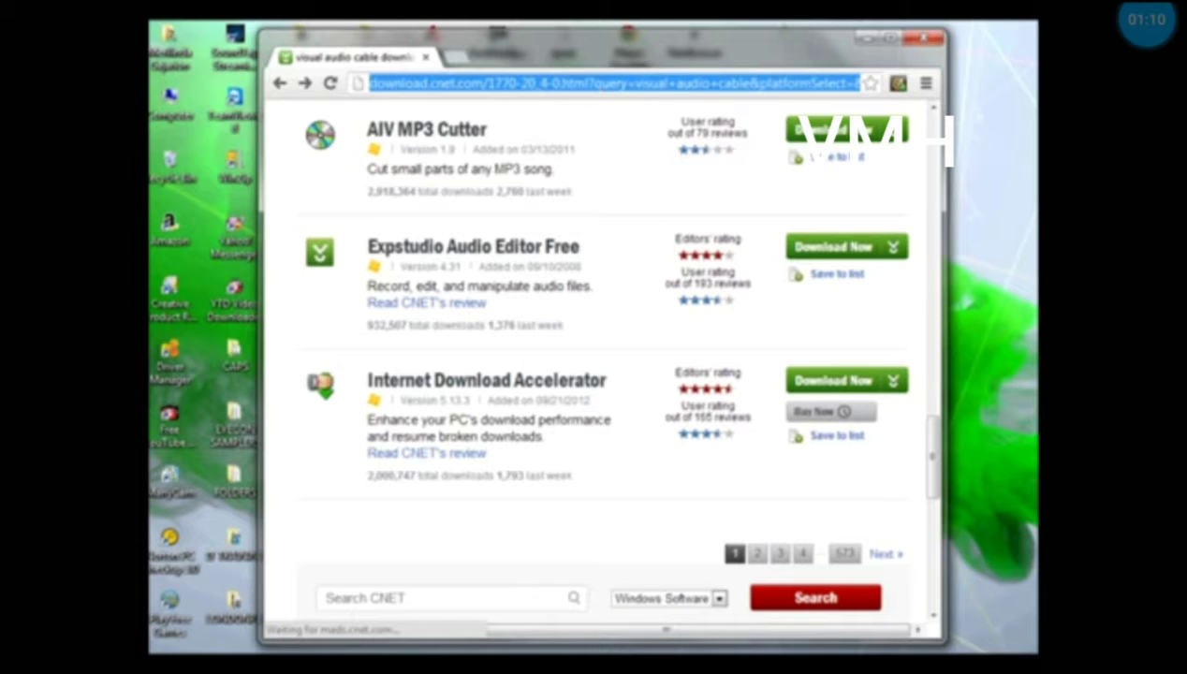
pyautogui.write('download')
pyautogui.press('Return')
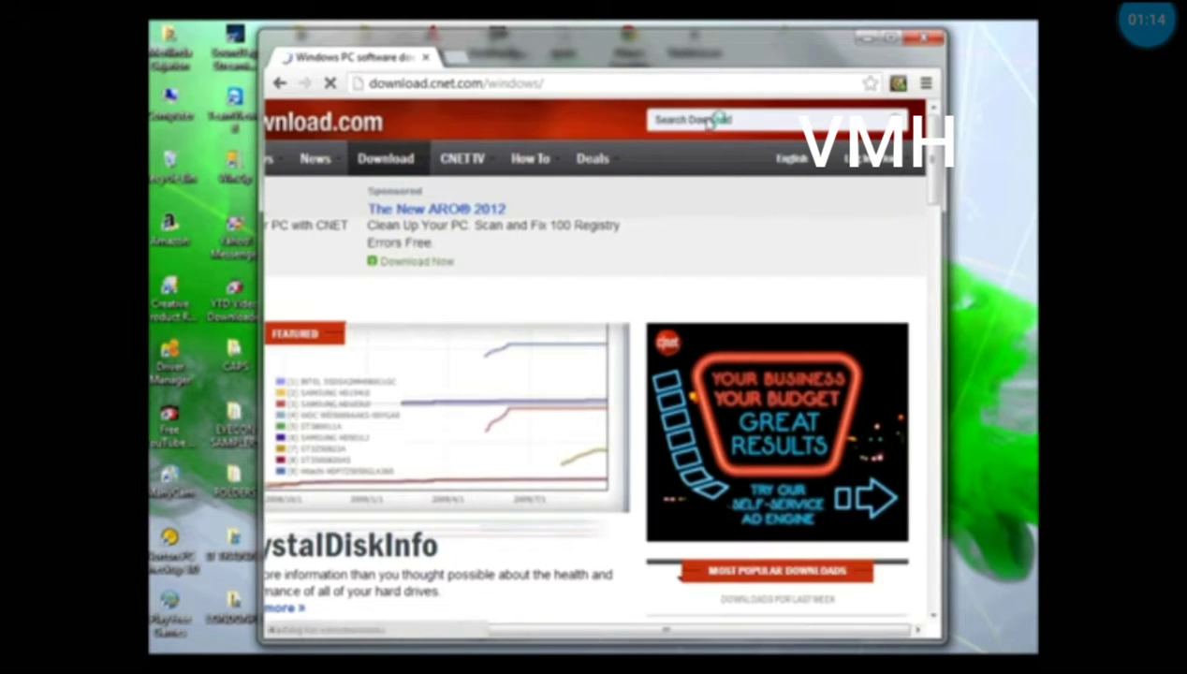
# Search Download.com for "virtual audio cable" and locate the Virtual Audio Cable entry in the results.
pyautogui.click(704, 120)
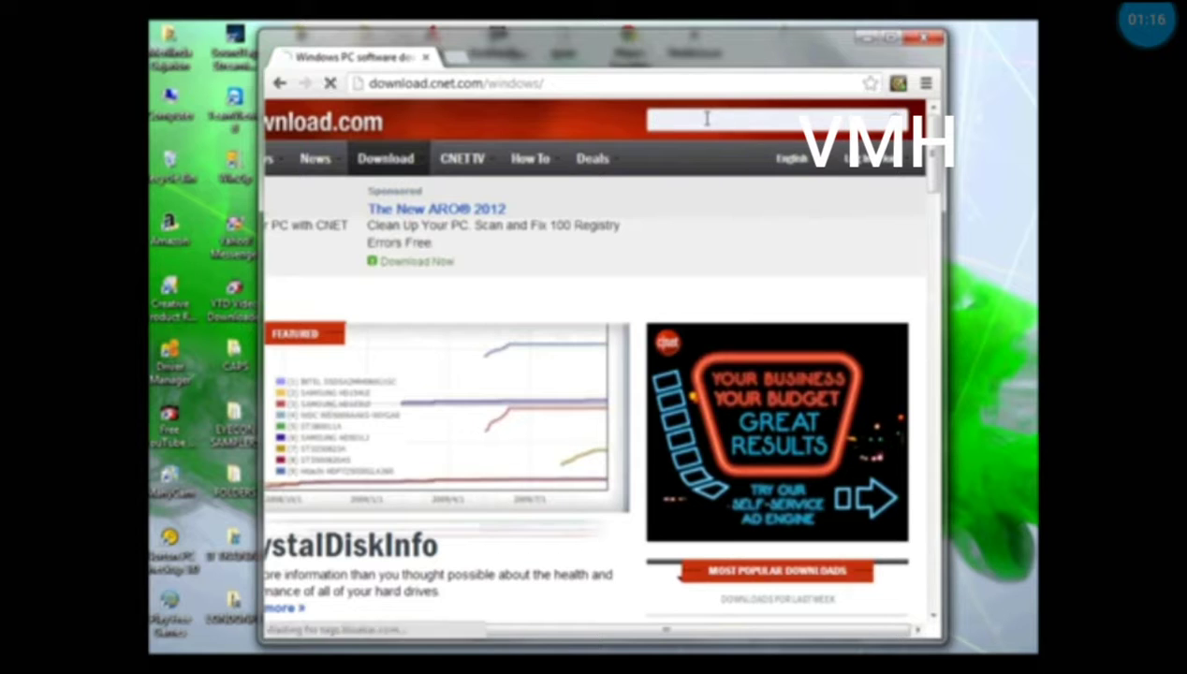
pyautogui.write('vltual audio cable')
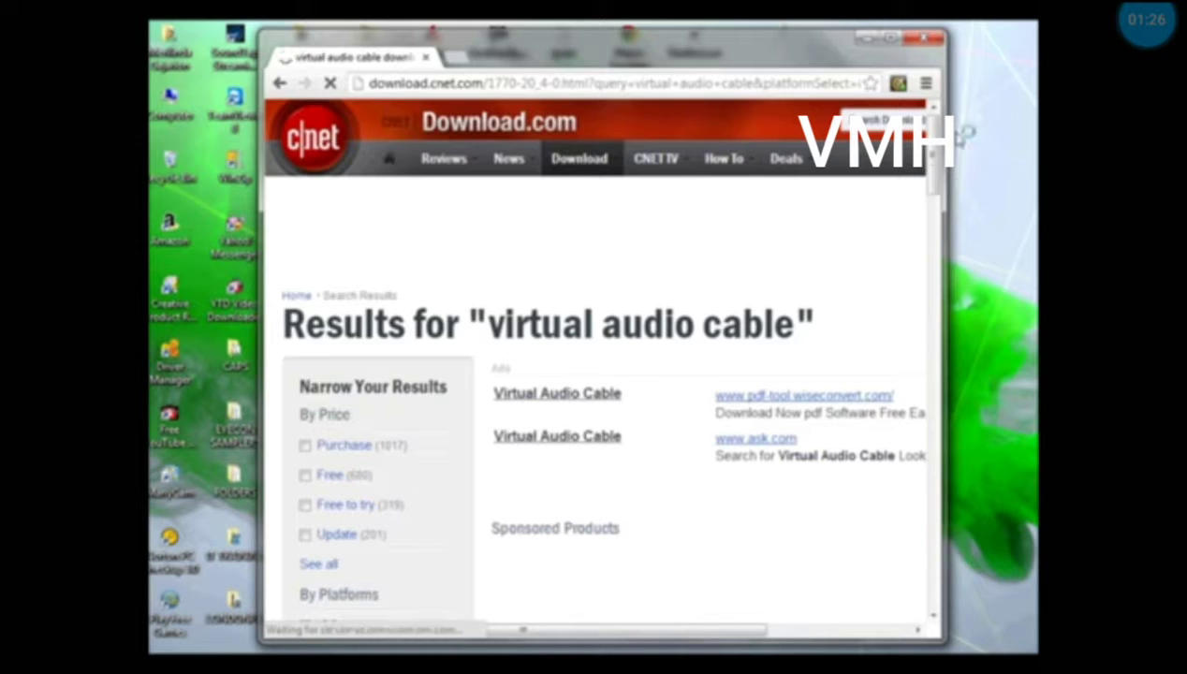
pyautogui.moveTo(934, 299); pyautogui.dragTo(939, 274)
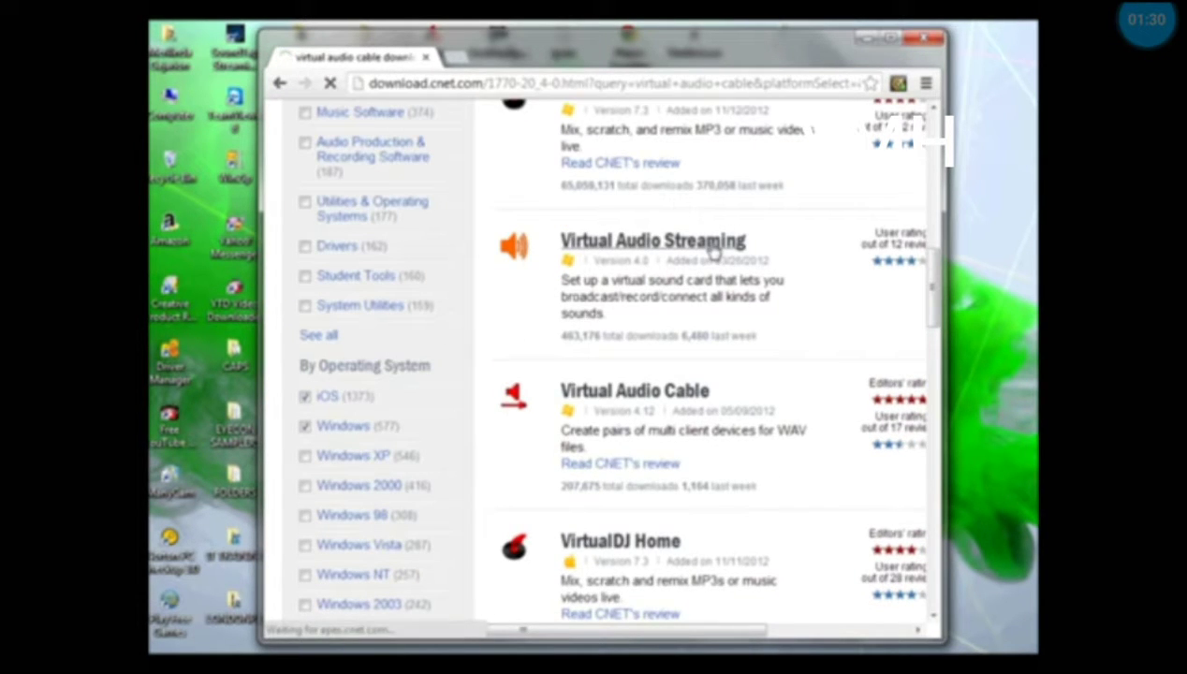
pyautogui.click(630, 401)
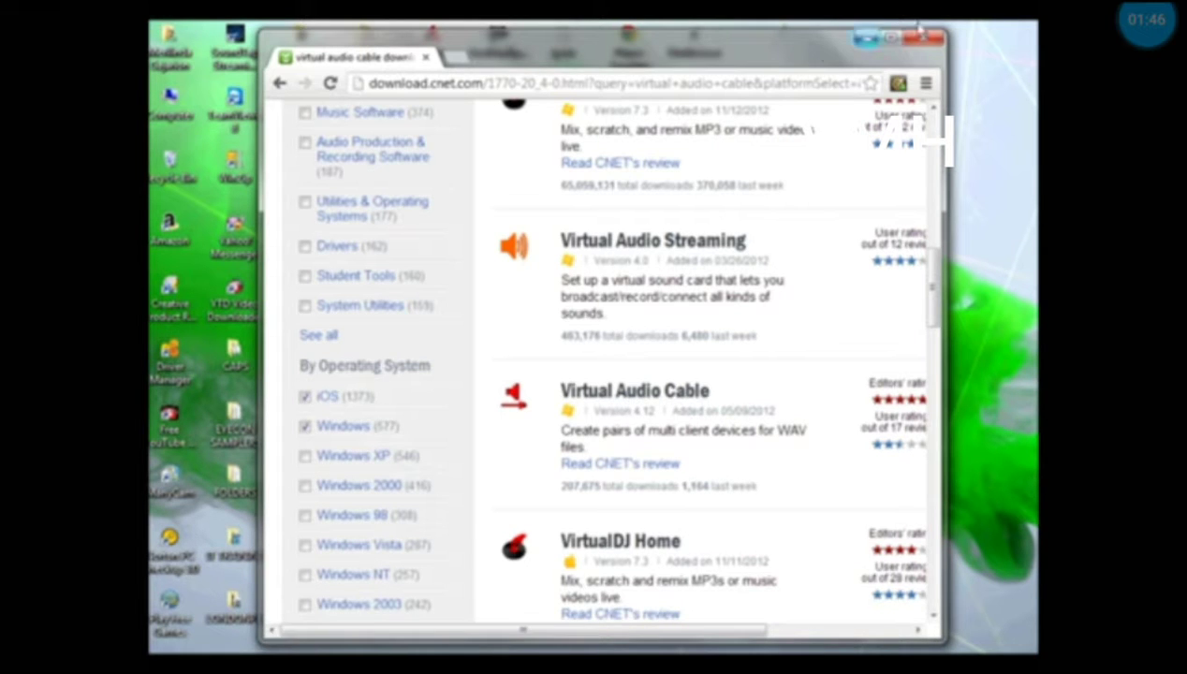
# Minimize the browser, run the Virtual Audio Cable Control Panel as administrator, and move its window fully into view.
pyautogui.click(861, 42)
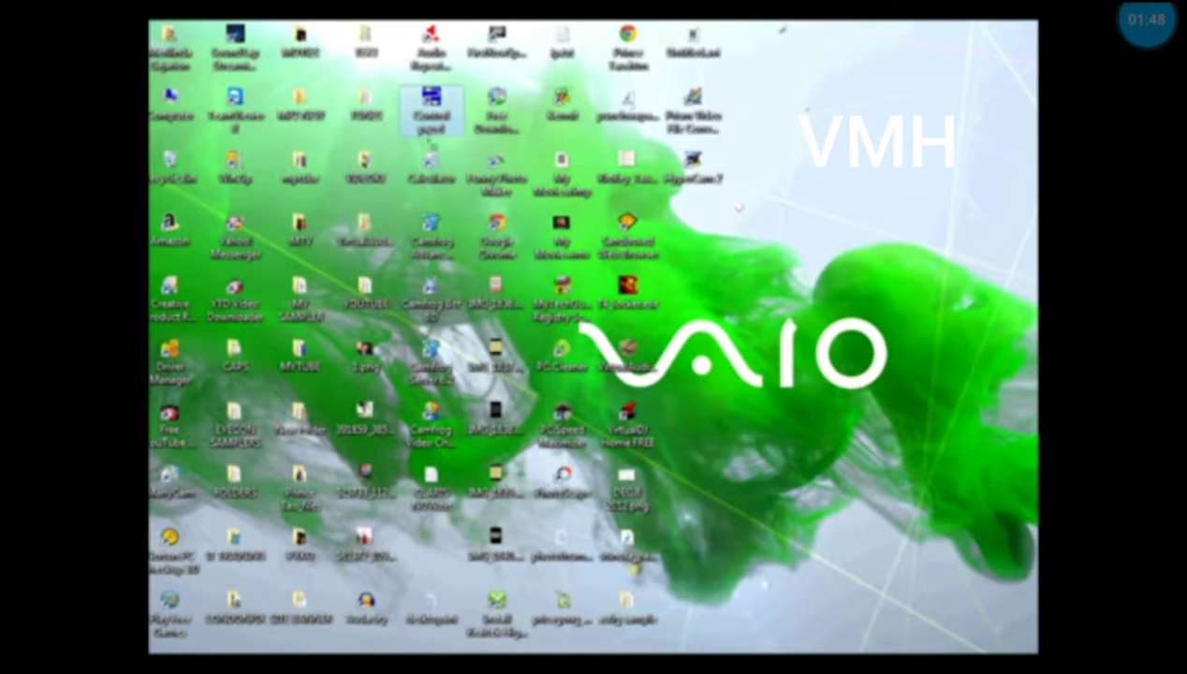
pyautogui.click(429, 101)
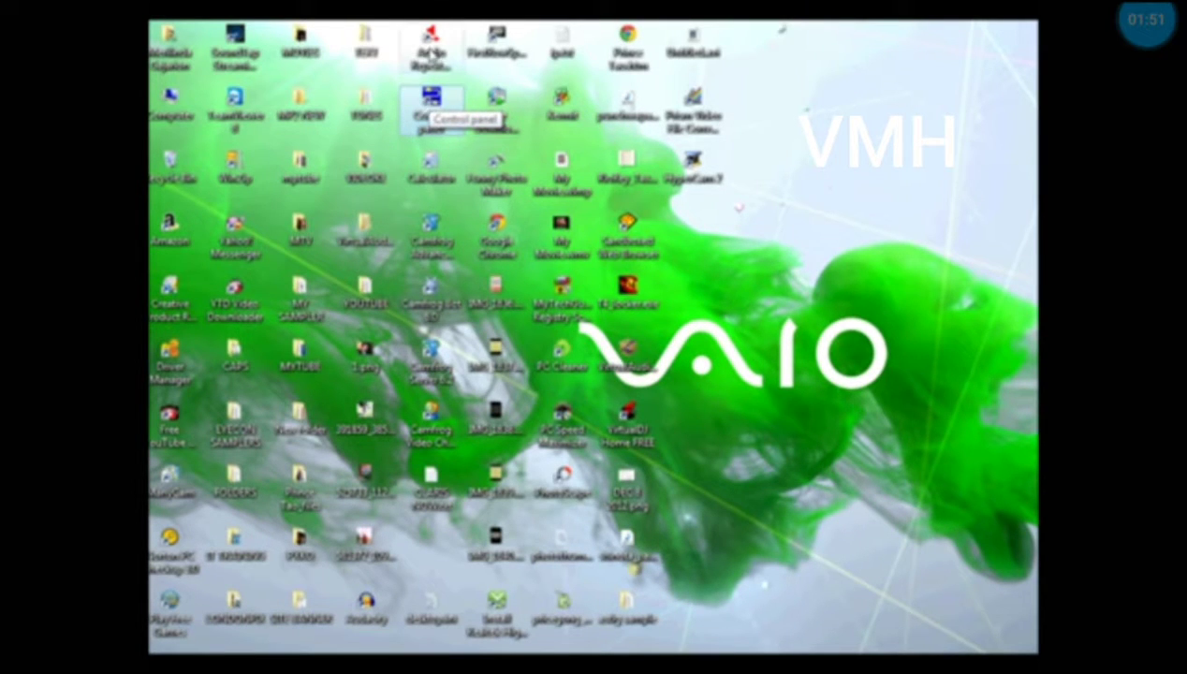
pyautogui.click(430, 53)
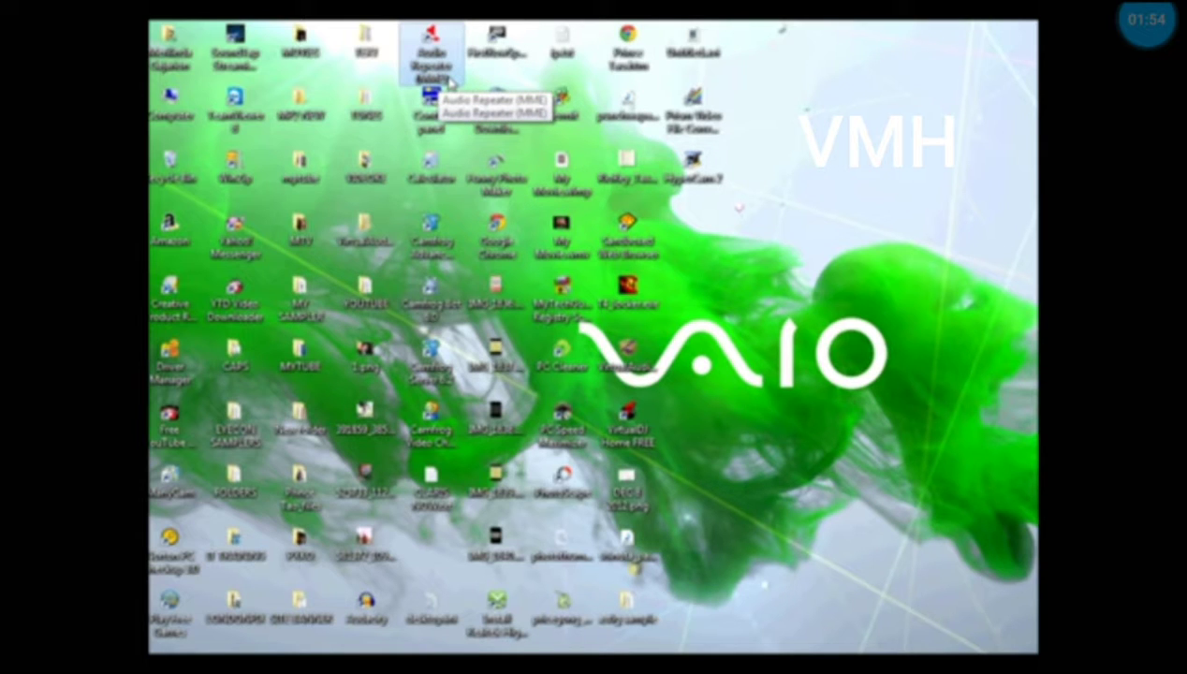
pyautogui.click(432, 110)
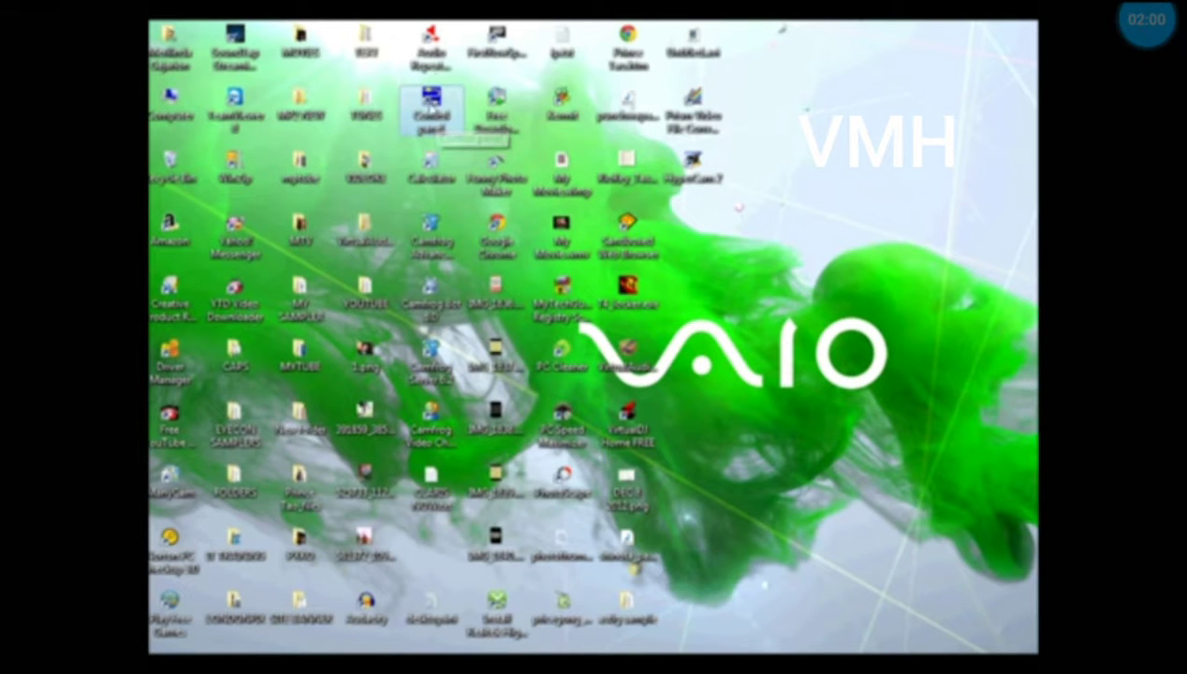
pyautogui.rightClick(432, 105)
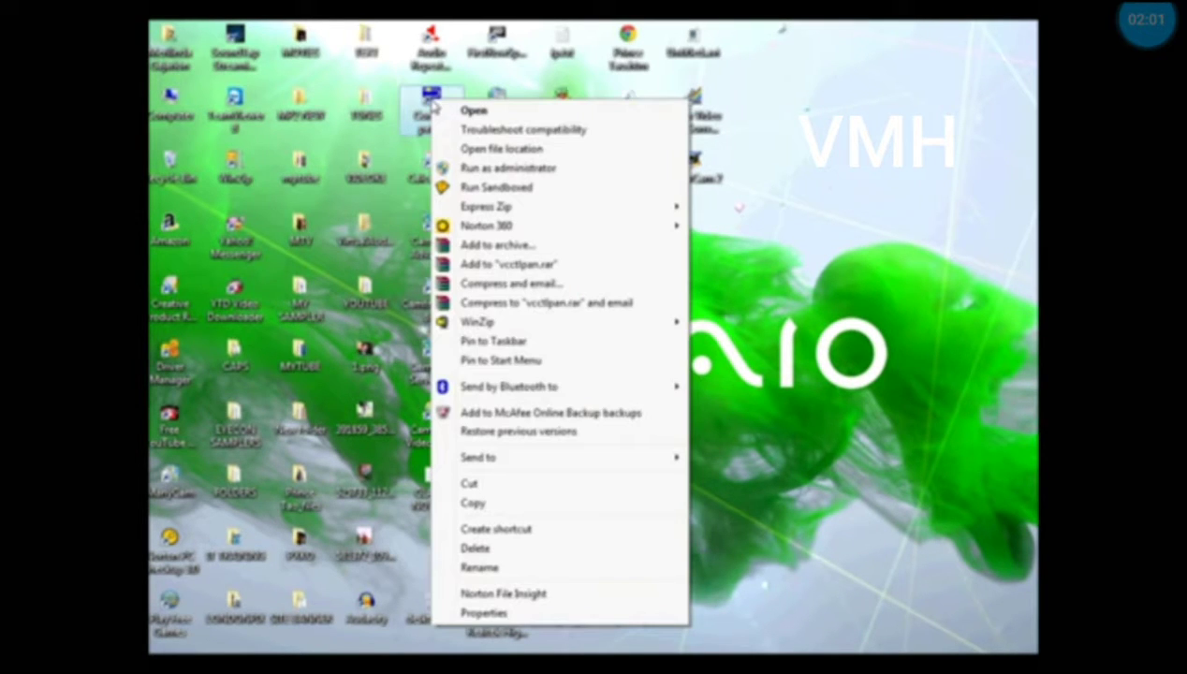
pyautogui.click(488, 172)
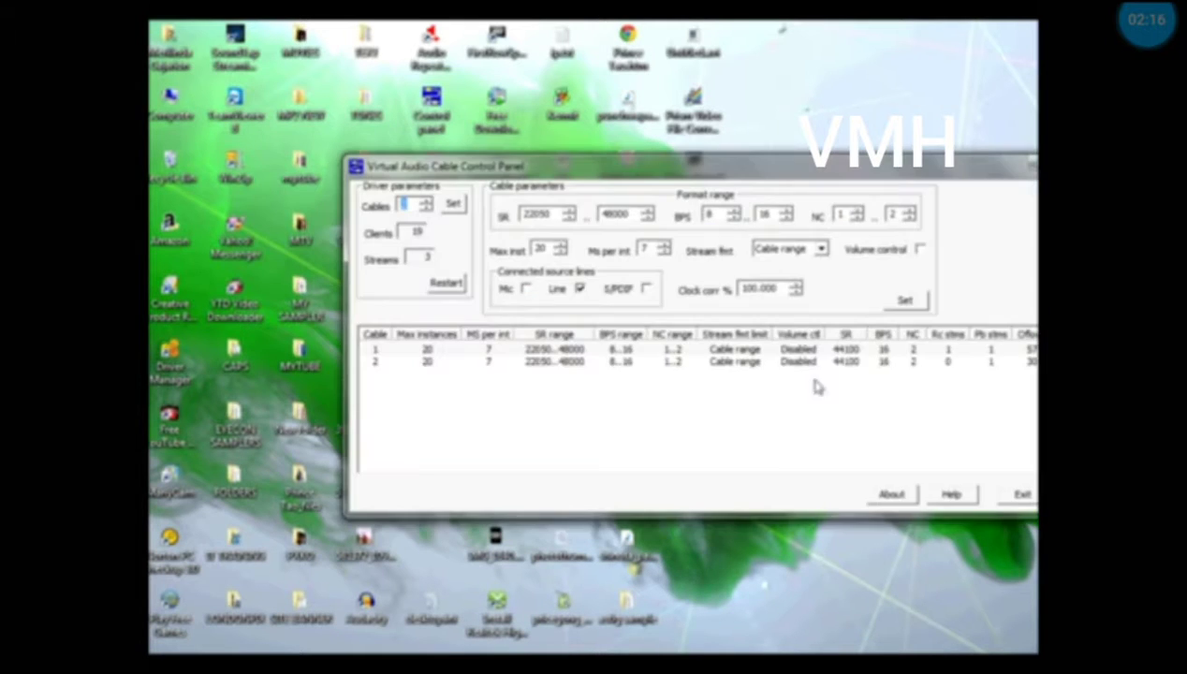
pyautogui.moveTo(889, 157); pyautogui.dragTo(737, 165)
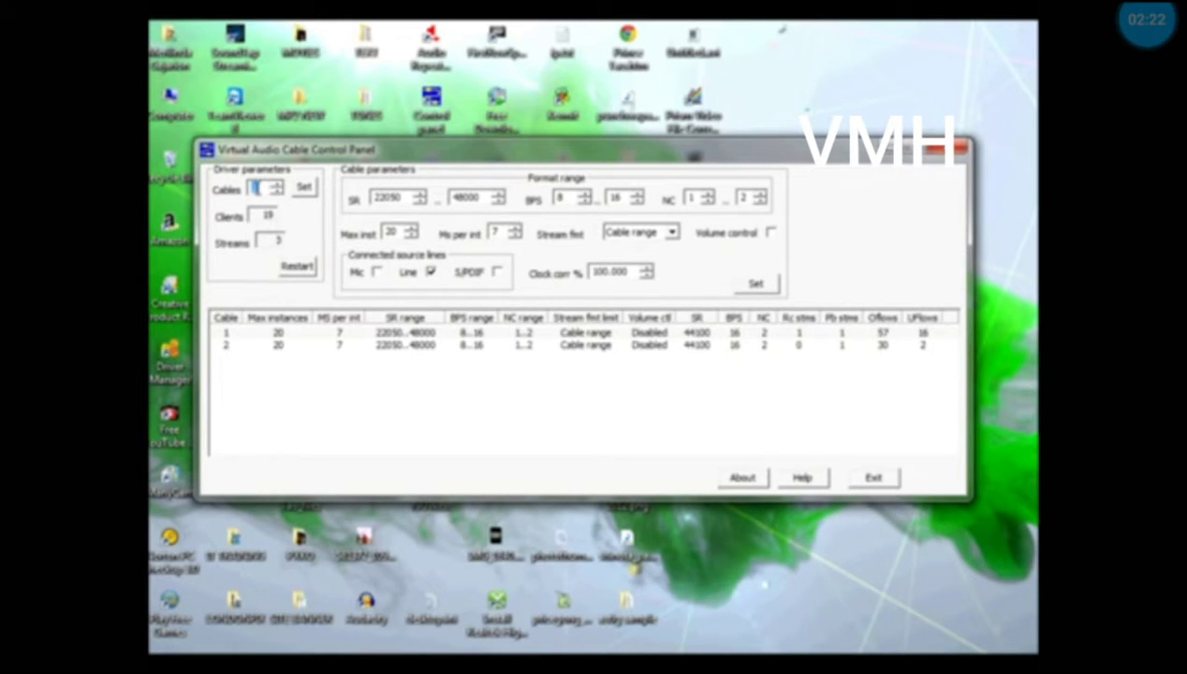
# Set the number of cables to 2 in the driver parameters, exit the control panel, and dismiss the game advertisement.
pyautogui.write('1')
pyautogui.write('2')
pyautogui.doubleClick(265, 191)
pyautogui.click(309, 188)
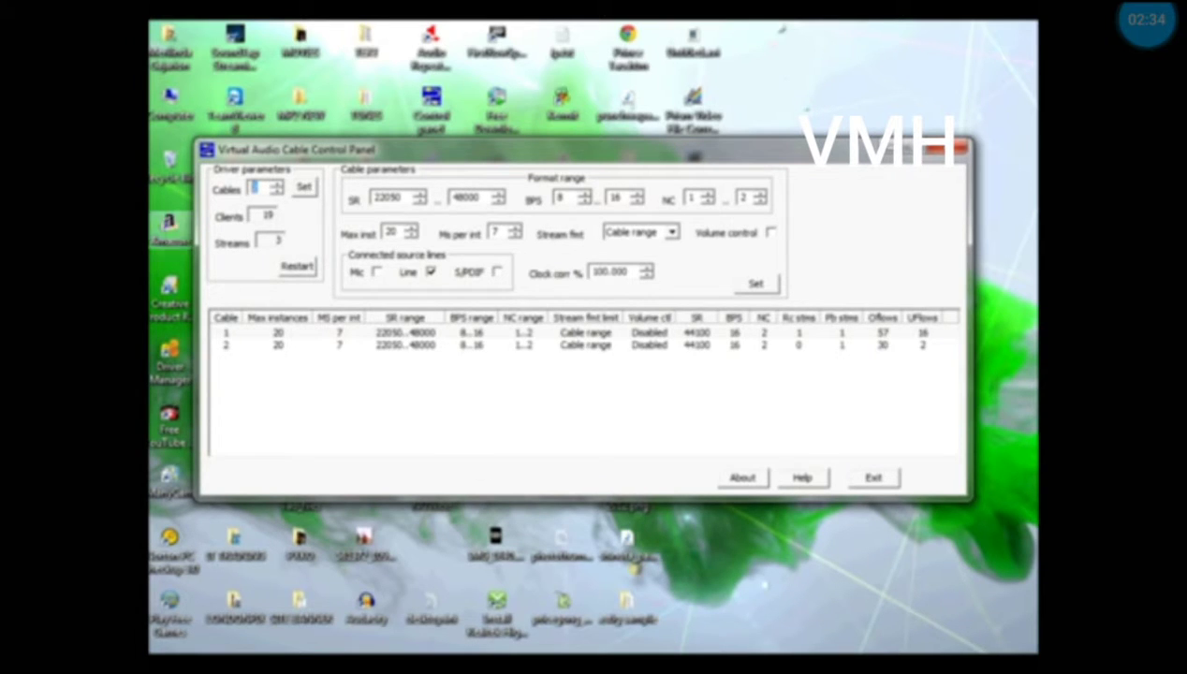
pyautogui.click(873, 480)
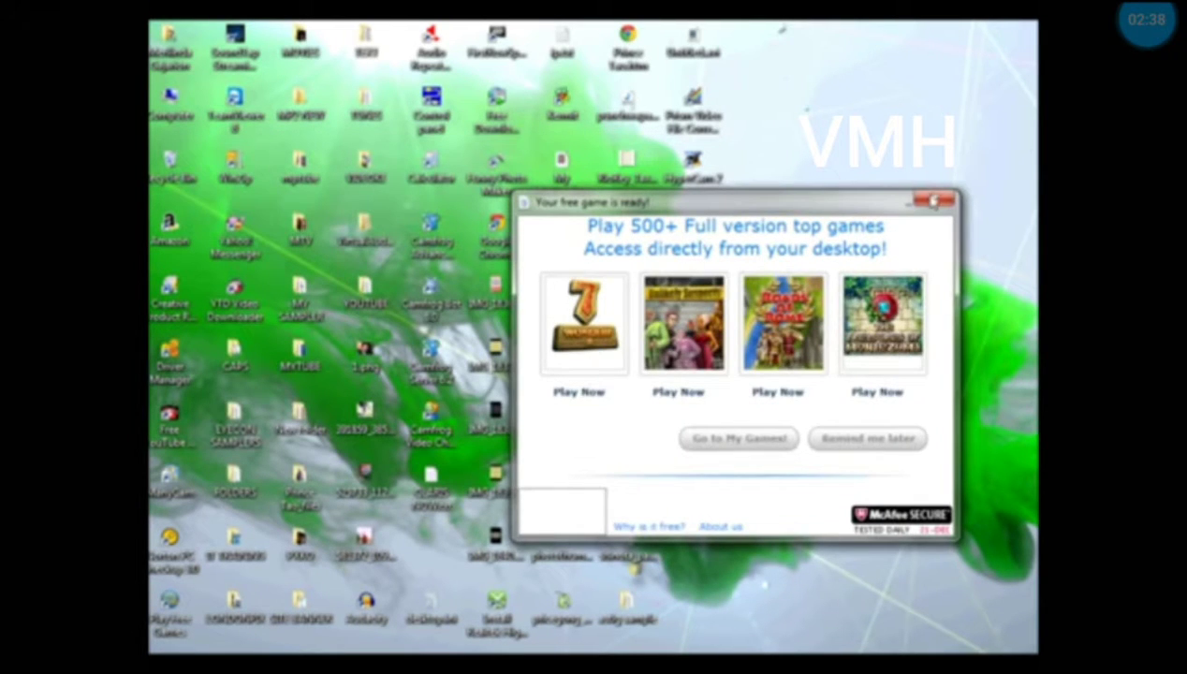
pyautogui.click(943, 199)
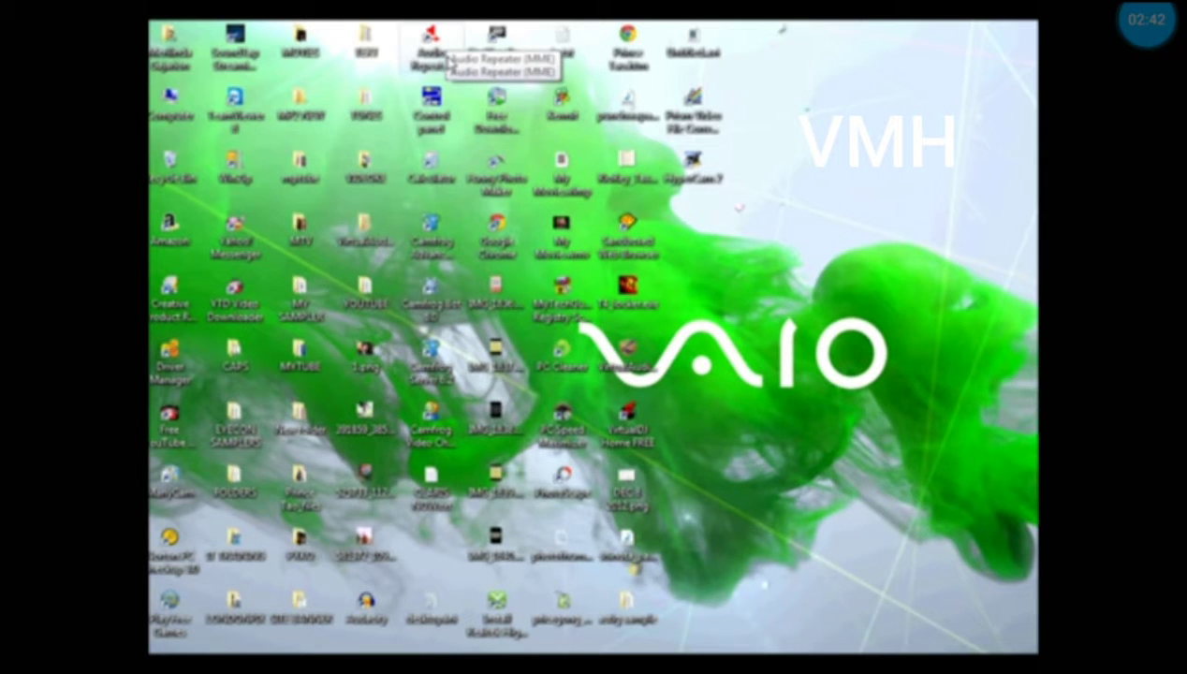
# Launch three instances of Audio Repeater (MME) and arrange them with two side by side above the third.
pyautogui.doubleClick(435, 42)
pyautogui.moveTo(690, 191); pyautogui.dragTo(272, 138)
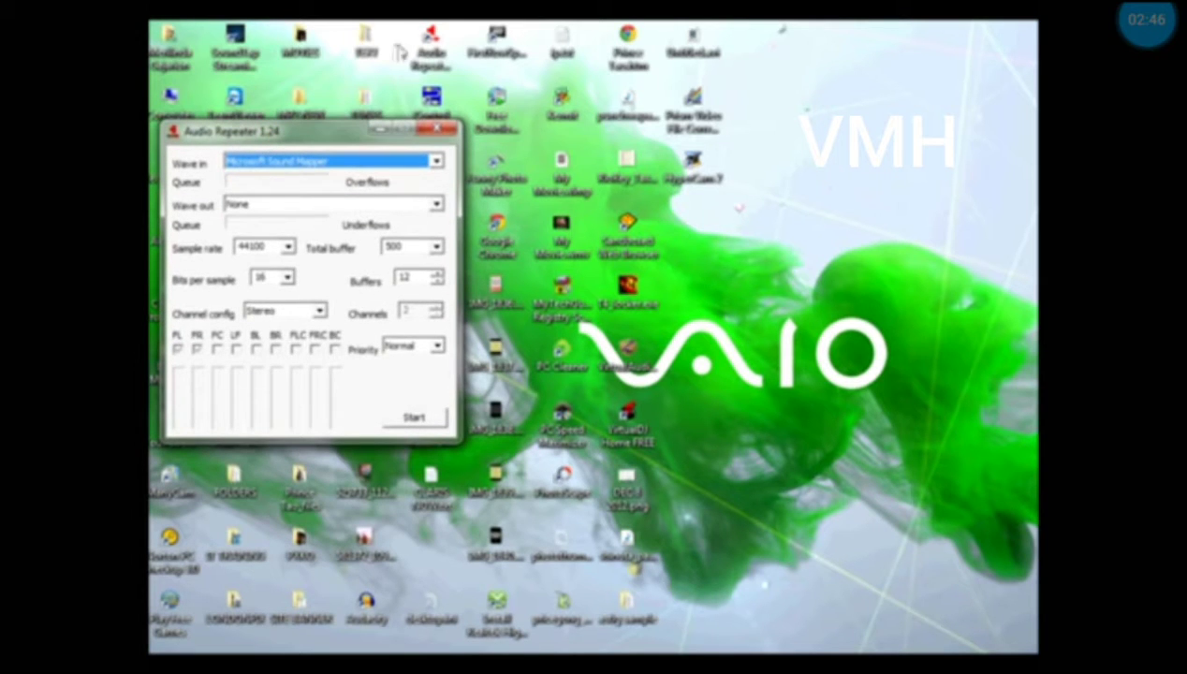
pyautogui.doubleClick(428, 45)
pyautogui.moveTo(635, 184); pyautogui.dragTo(618, 44)
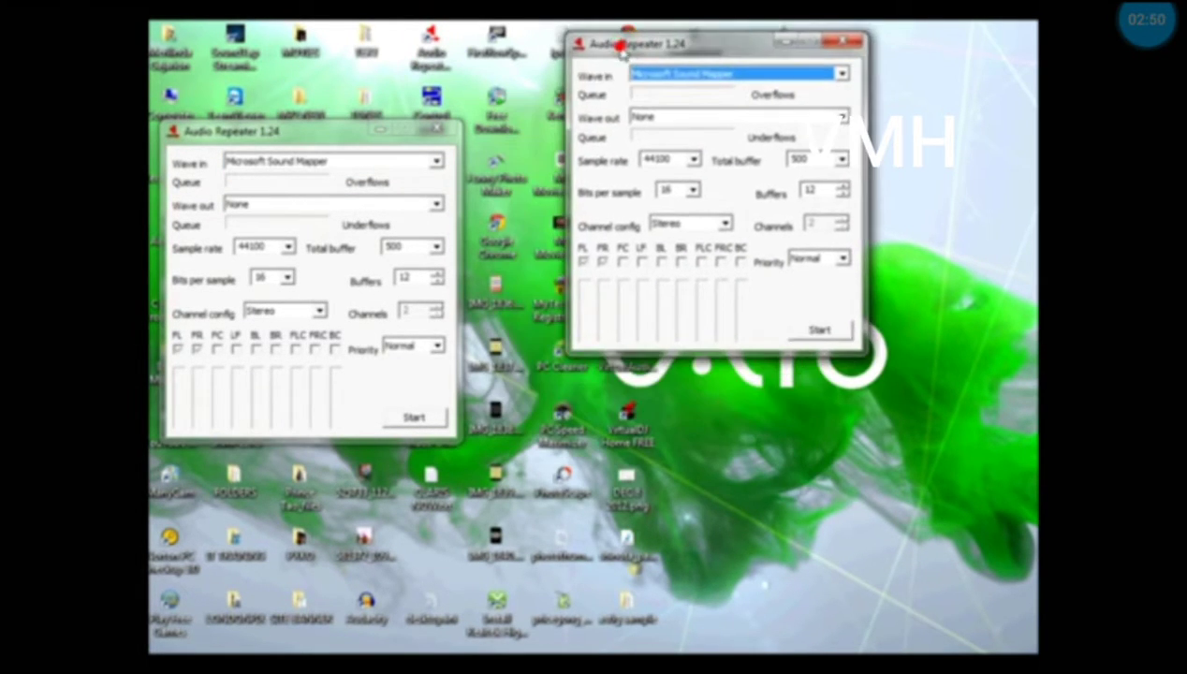
pyautogui.doubleClick(432, 38)
pyautogui.moveTo(646, 178); pyautogui.dragTo(538, 318)
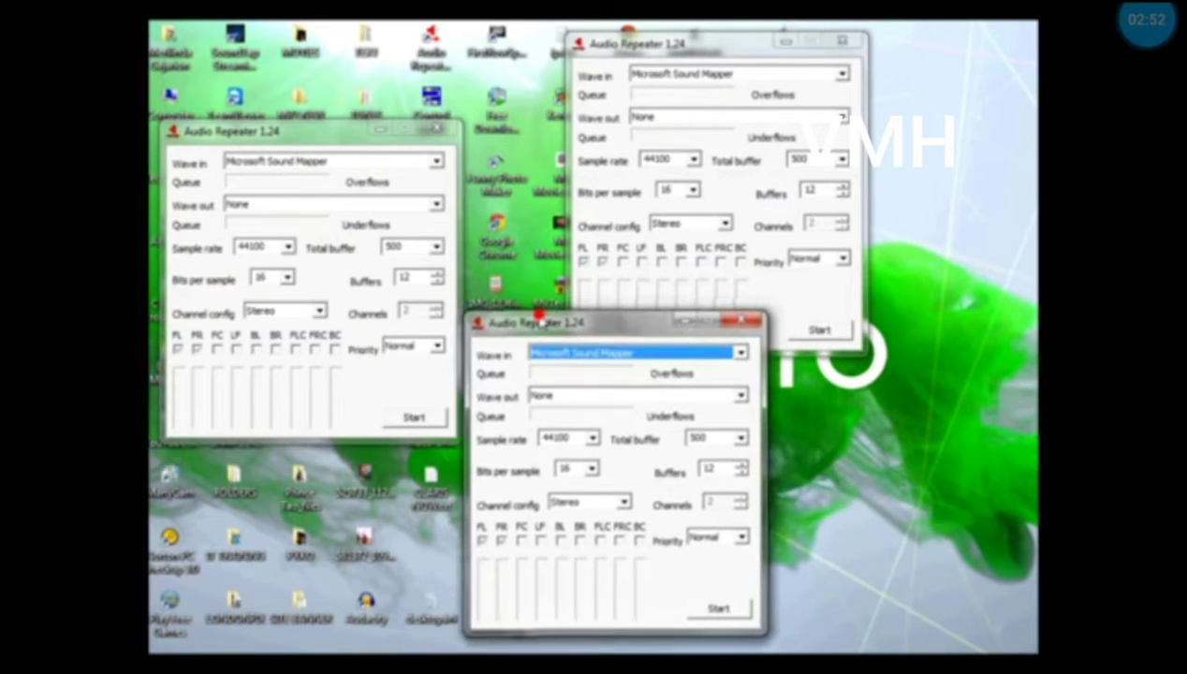
pyautogui.moveTo(229, 131); pyautogui.dragTo(232, 54)
pyautogui.moveTo(624, 333); pyautogui.dragTo(580, 342)
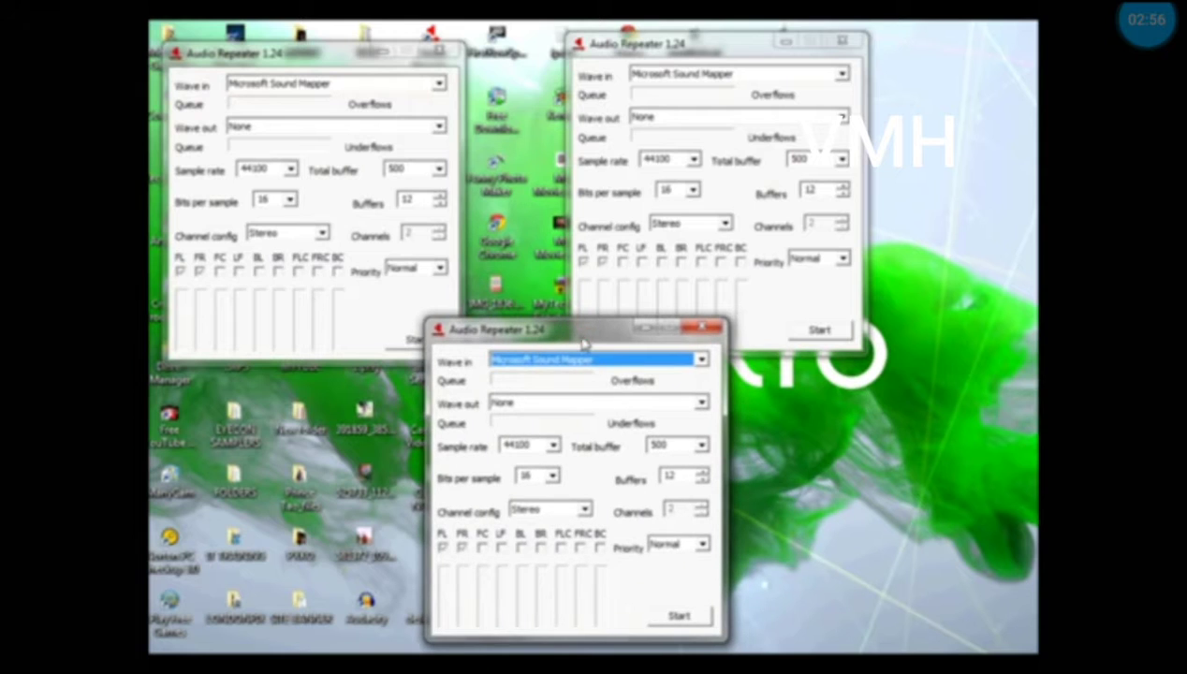
# In the upper-left Audio Repeater, set Wave in to the Headset Microphone and Wave out to Line 1 (Virtual Audio Cable).
pyautogui.click(314, 113)
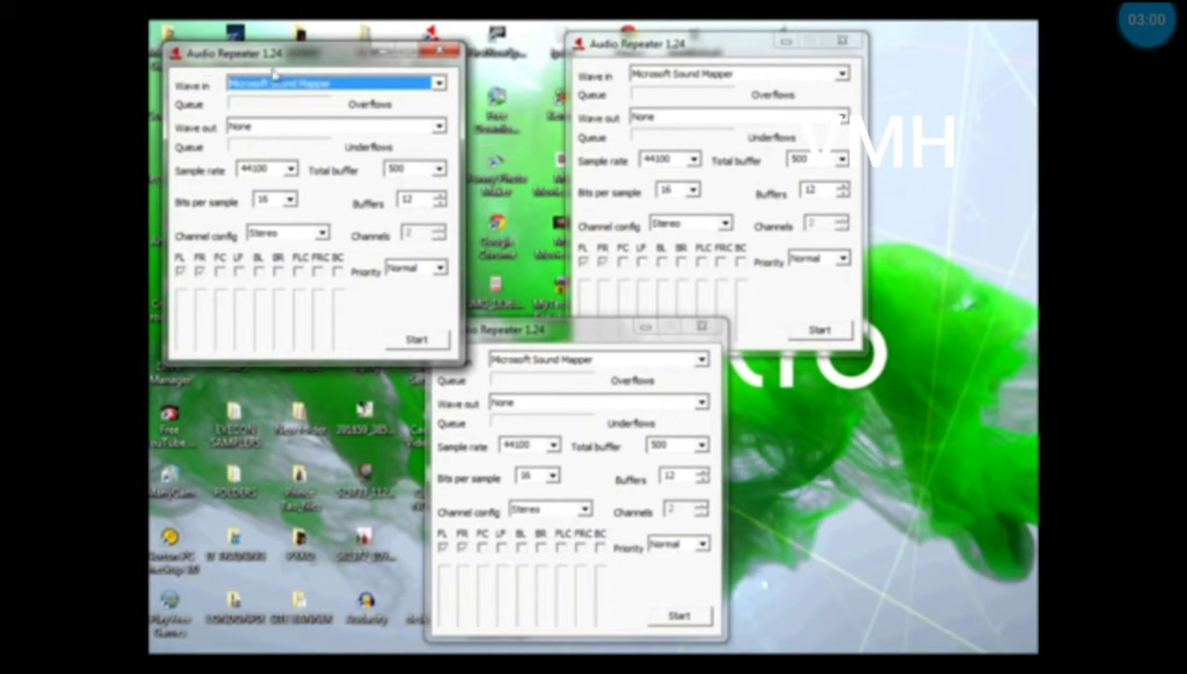
pyautogui.click(439, 84)
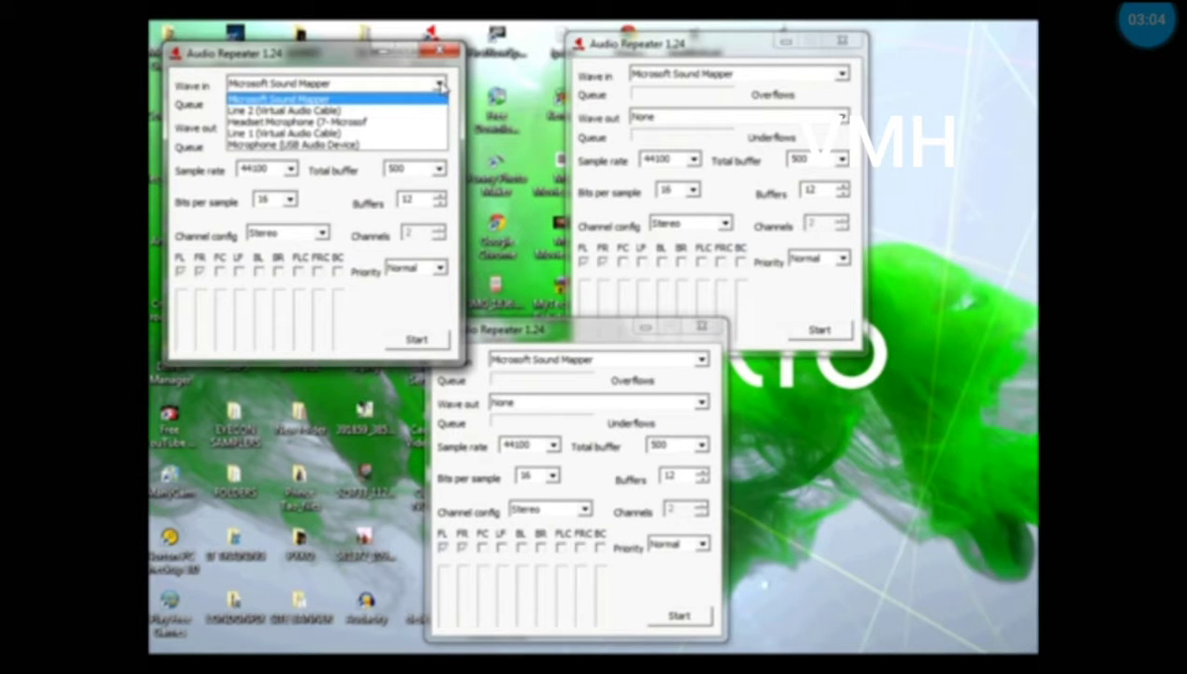
pyautogui.click(346, 124)
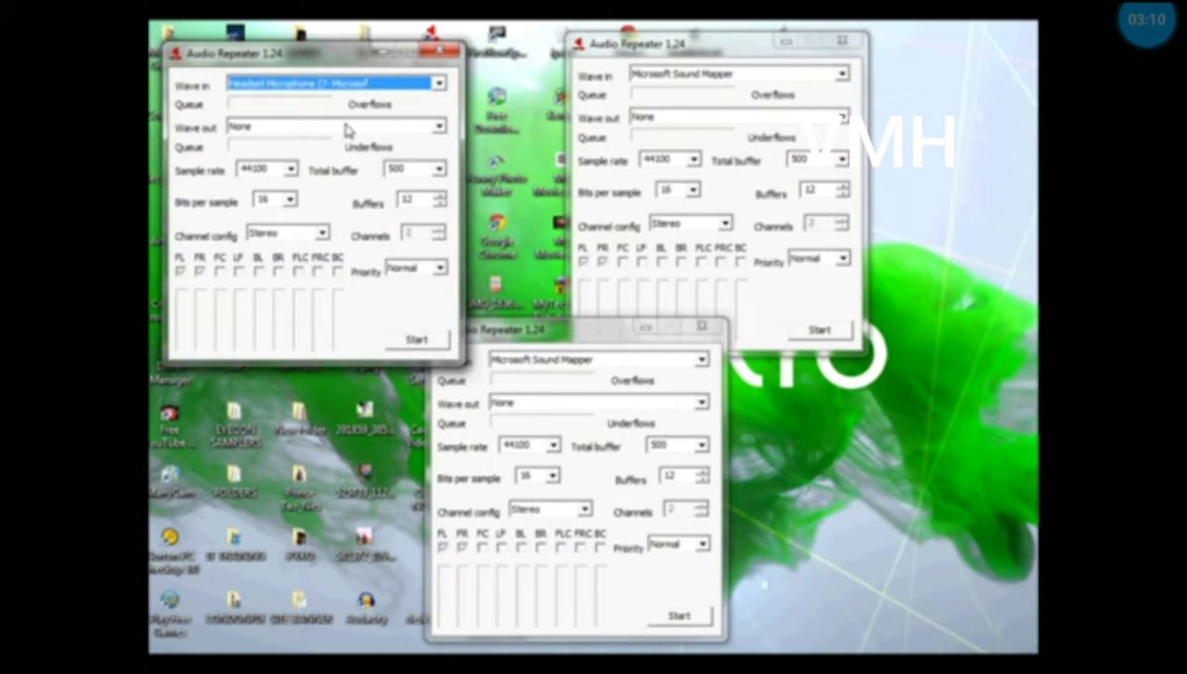
pyautogui.click(436, 128)
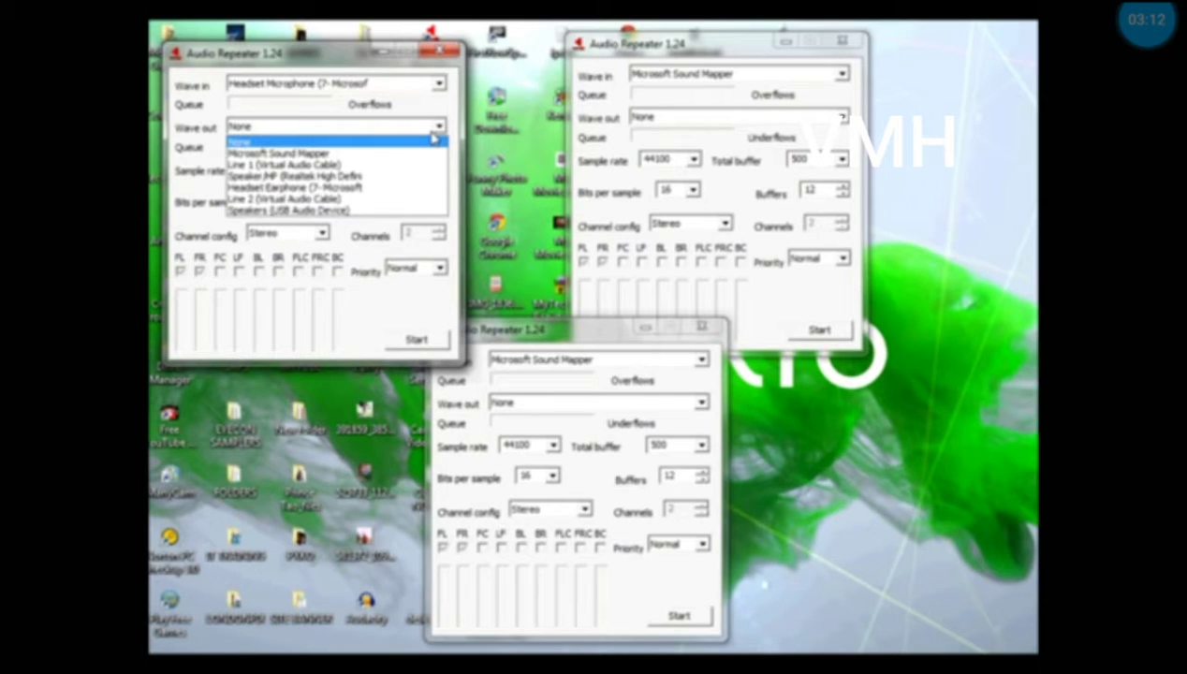
pyautogui.click(334, 164)
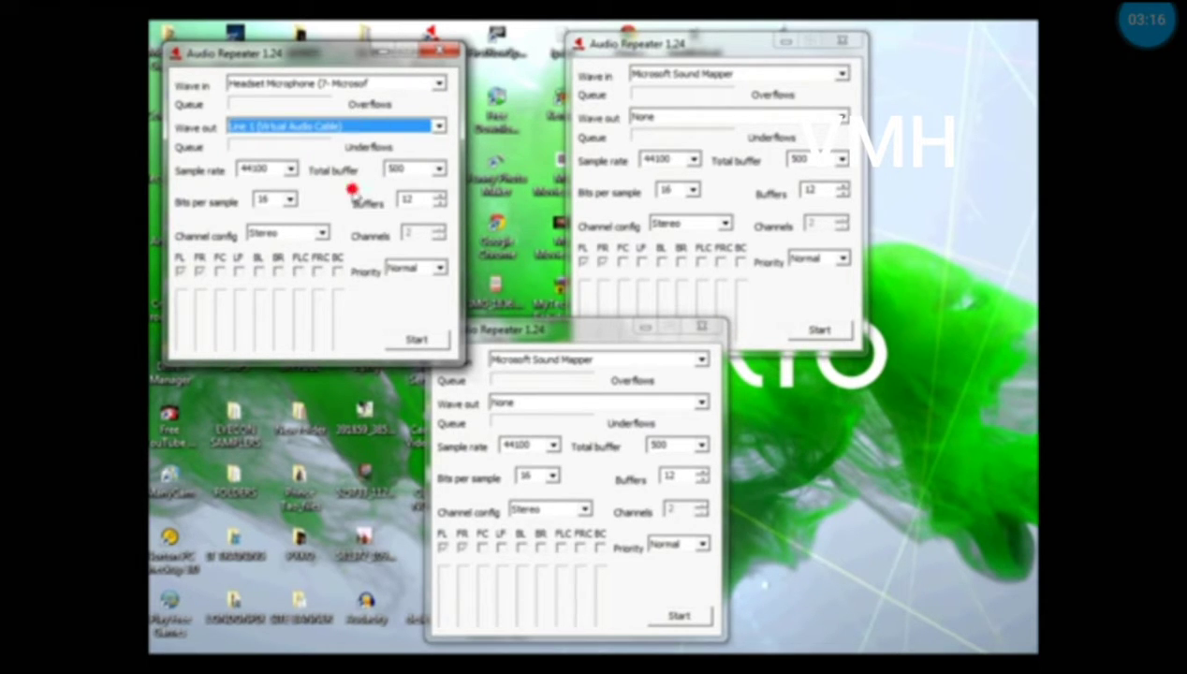
# In the upper-right Audio Repeater, set Wave in to Line 1 and Wave out to Line 2 (Virtual Audio Cable).
pyautogui.click(842, 73)
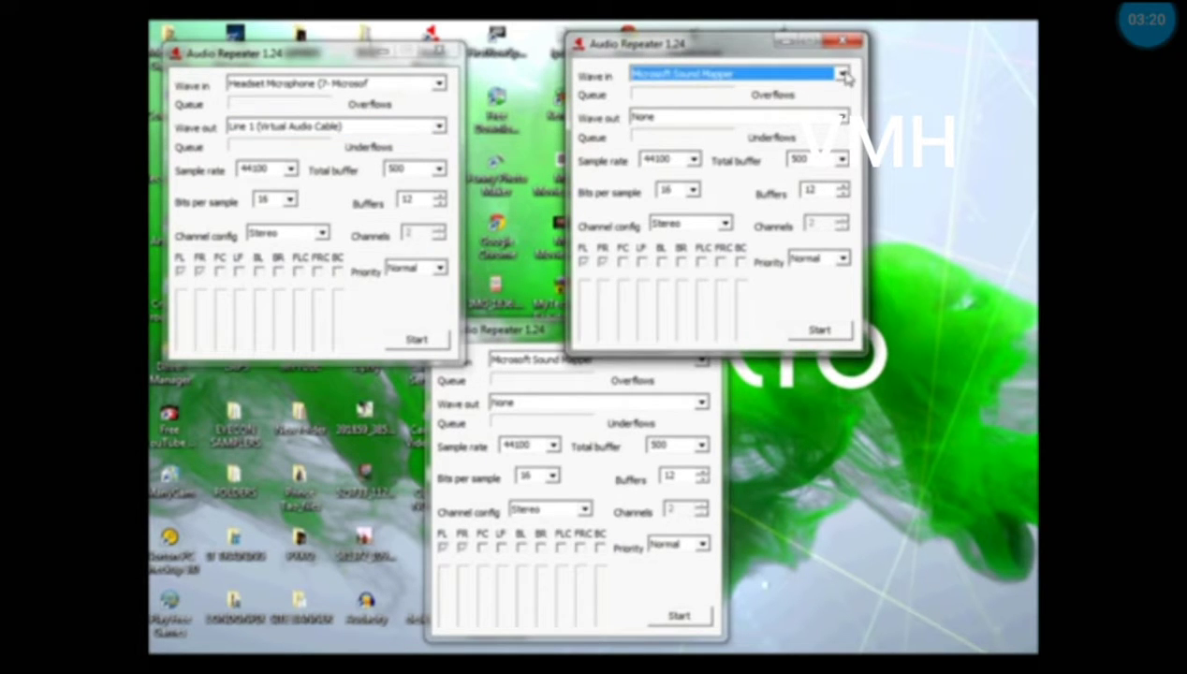
pyautogui.click(843, 75)
pyautogui.click(793, 128)
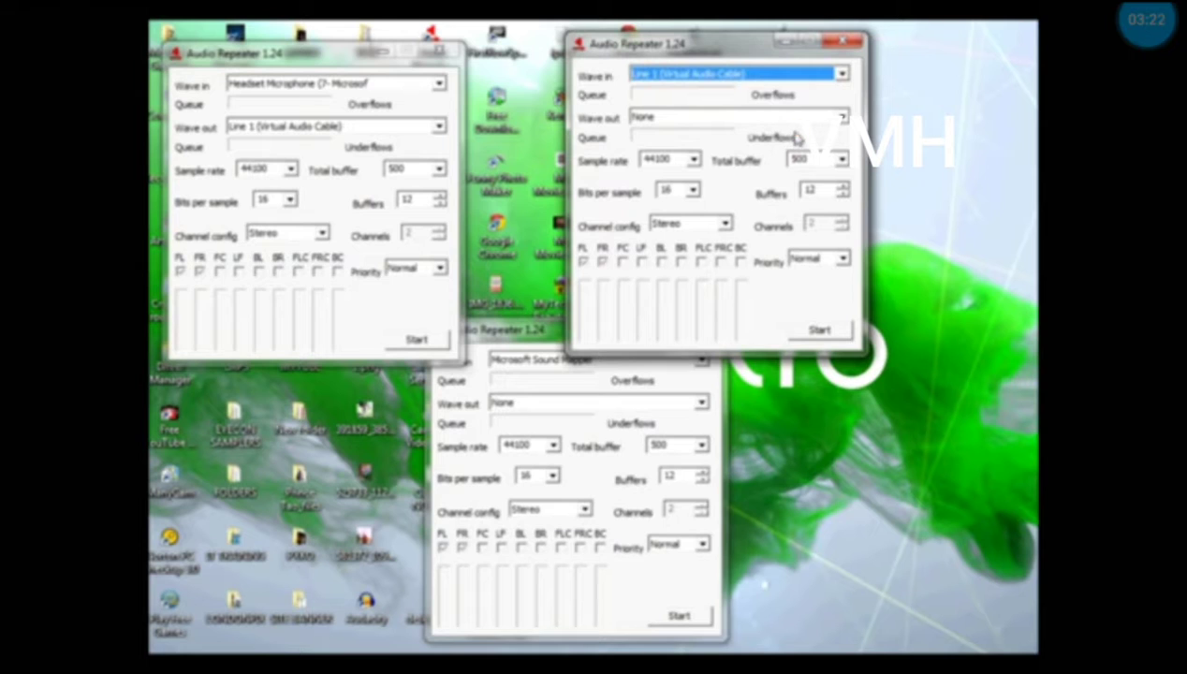
pyautogui.click(841, 119)
pyautogui.click(709, 191)
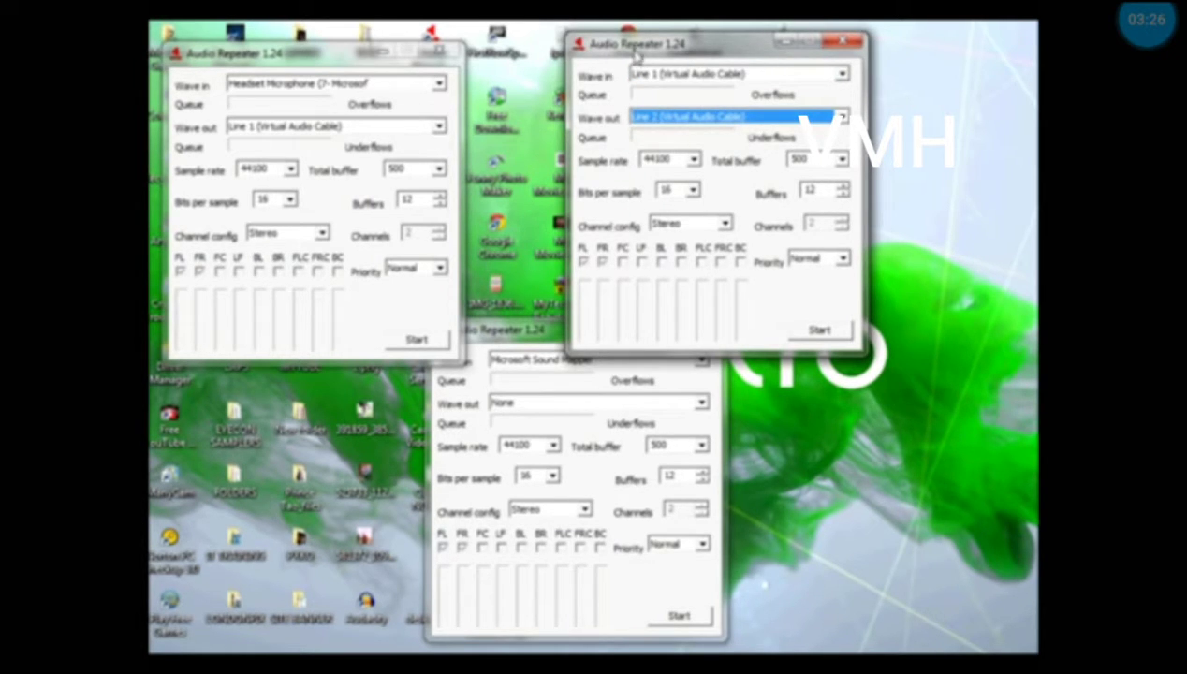
# In the lower Audio Repeater, set Wave in to Line 1 (Virtual Audio Cable) and Wave out to Speakers (USB Audio Device).
pyautogui.click(530, 331)
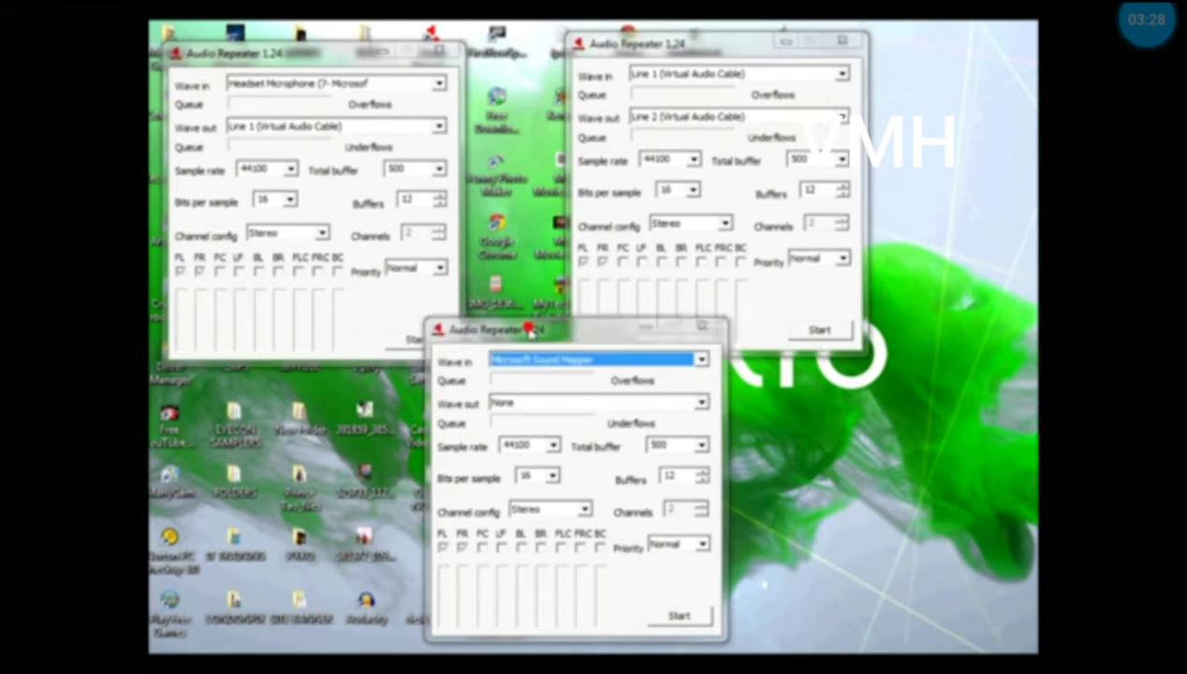
pyautogui.click(700, 360)
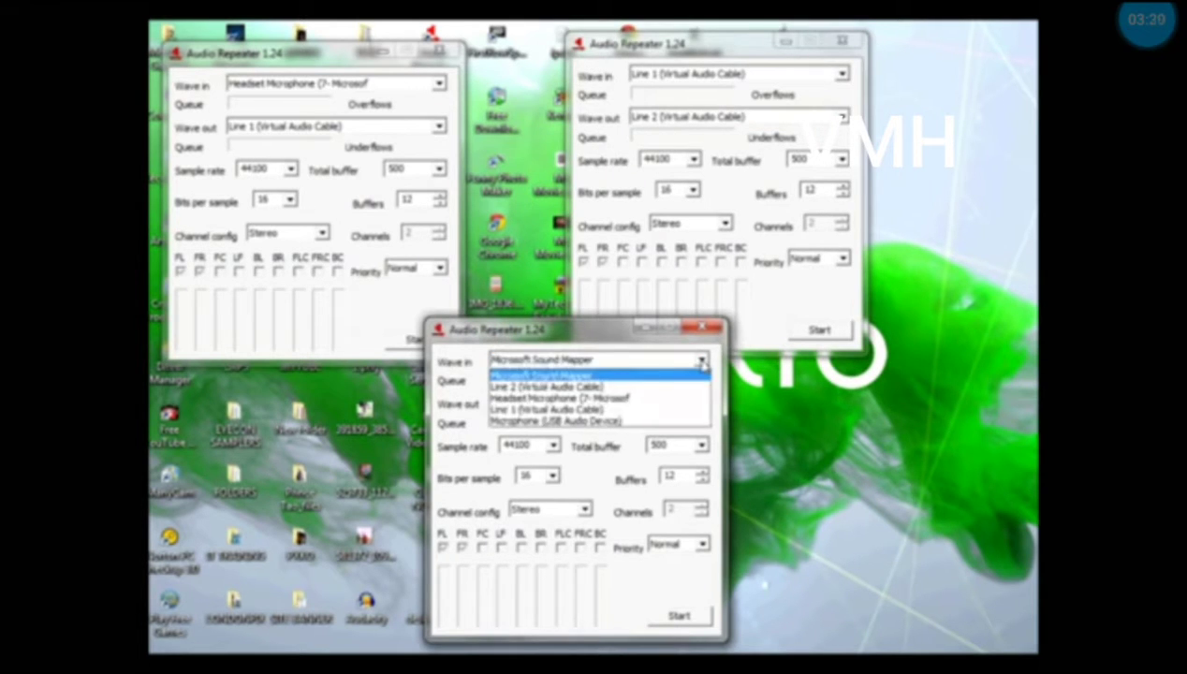
pyautogui.click(538, 409)
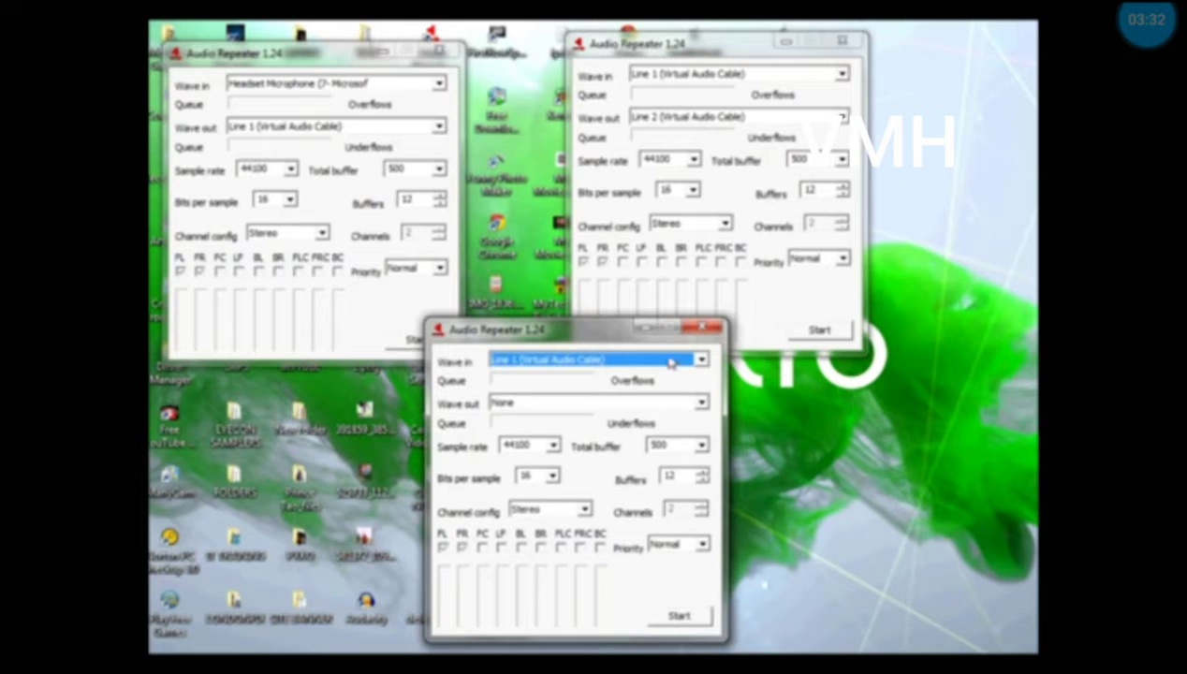
pyautogui.click(699, 402)
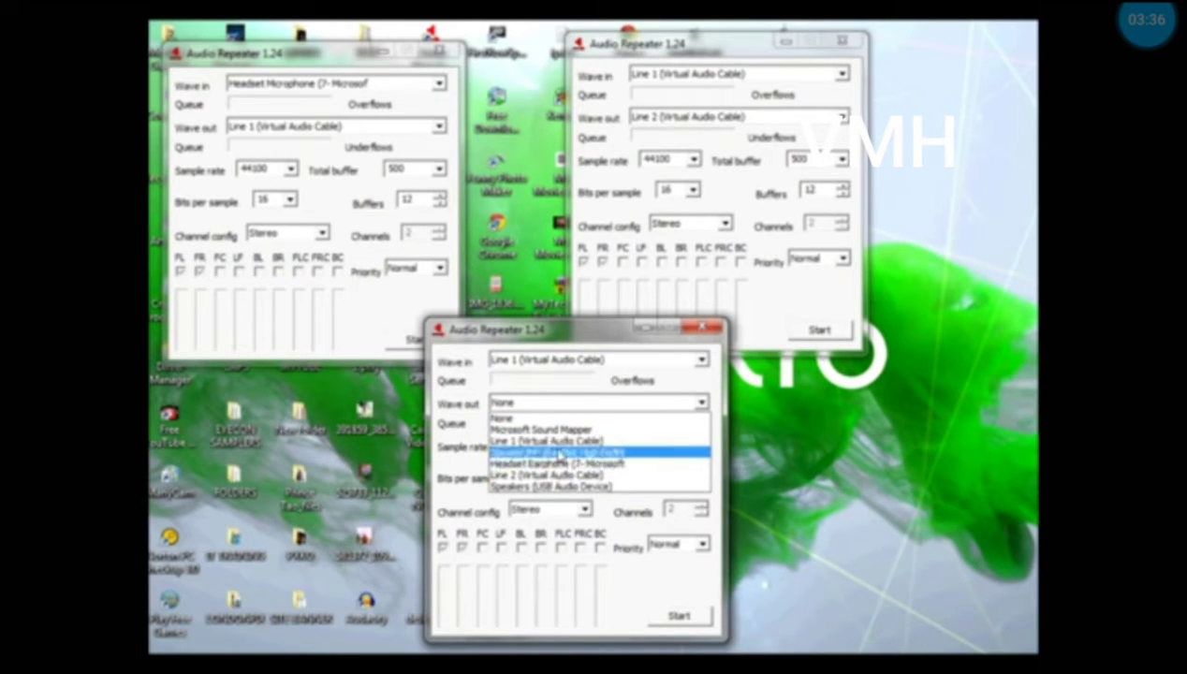
pyautogui.click(540, 487)
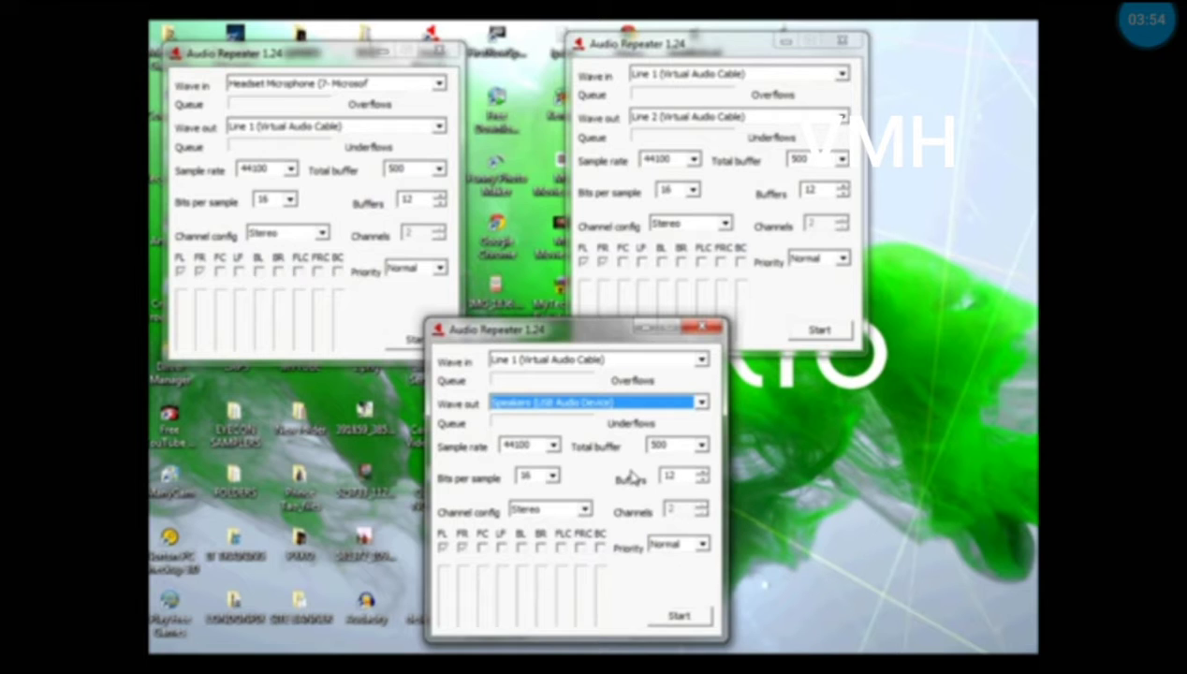
# Open the Windows playback devices and check the default-device settings of Line 1 and Line 2 (Virtual Audio Cable).
pyautogui.click(386, 341)
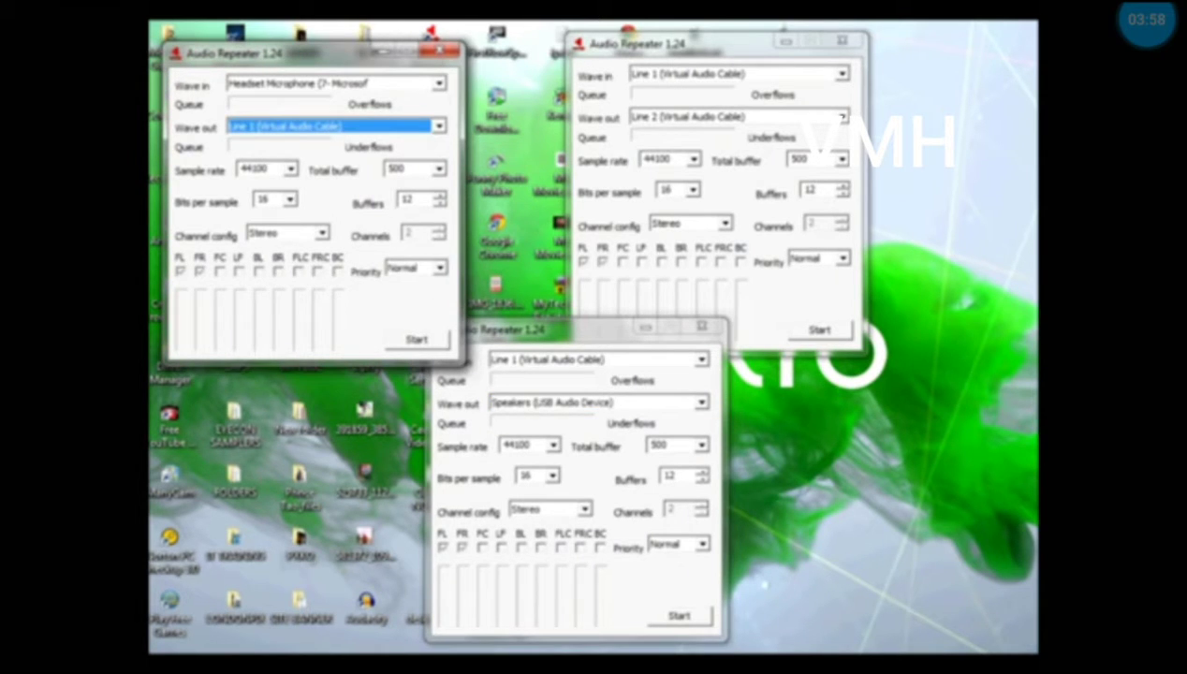
pyautogui.click(763, 584)
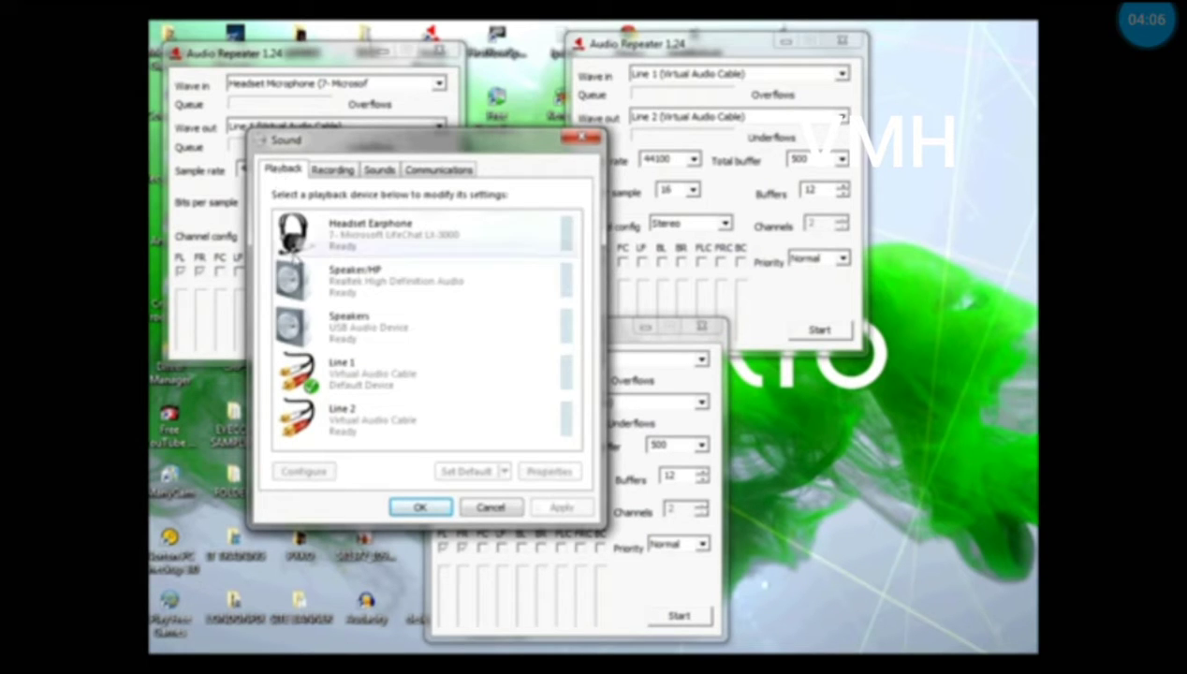
pyautogui.click(377, 393)
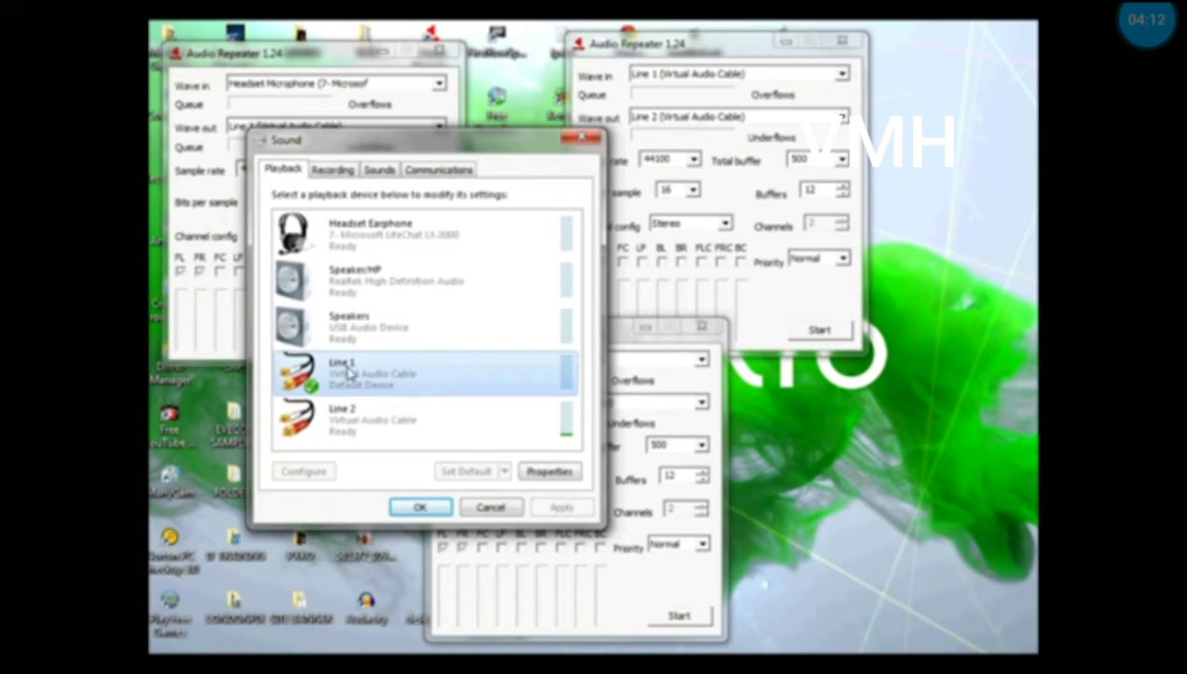
pyautogui.rightClick(370, 375)
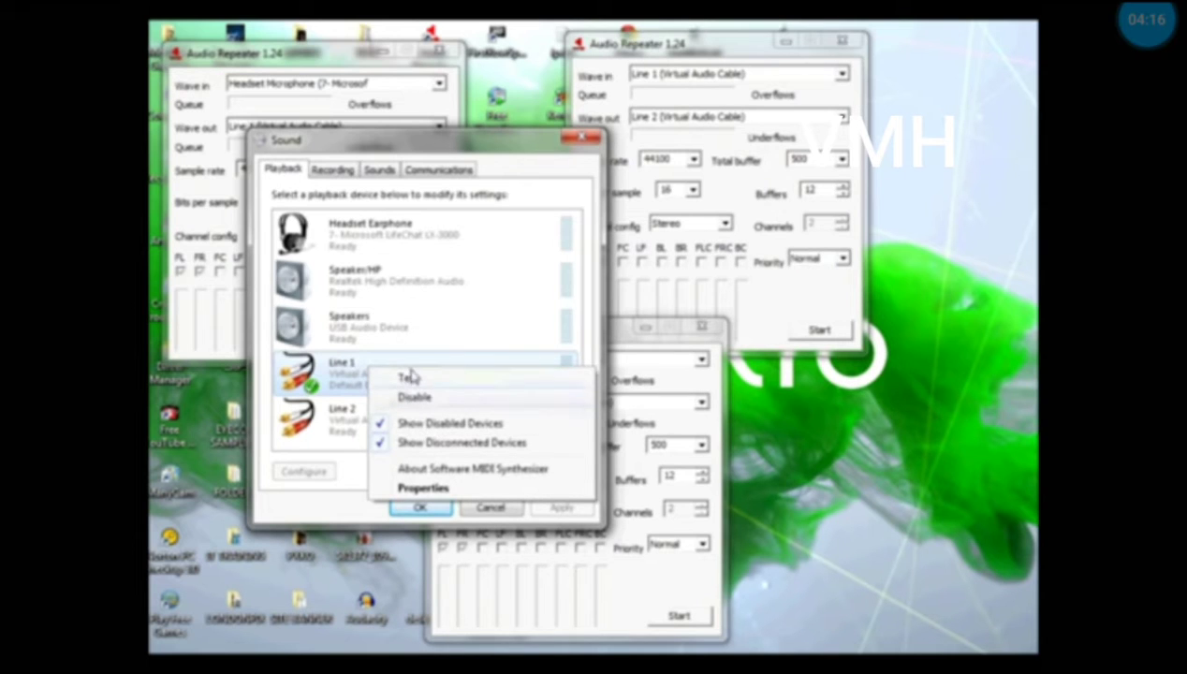
pyautogui.rightClick(338, 418)
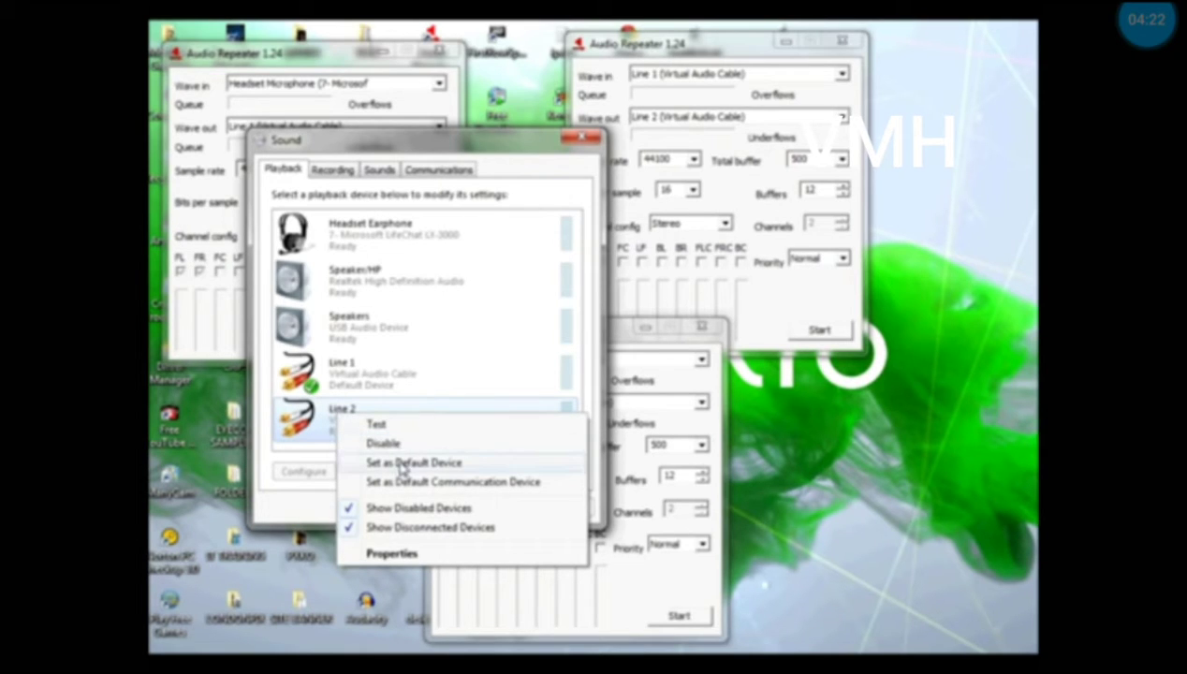
pyautogui.click(363, 384)
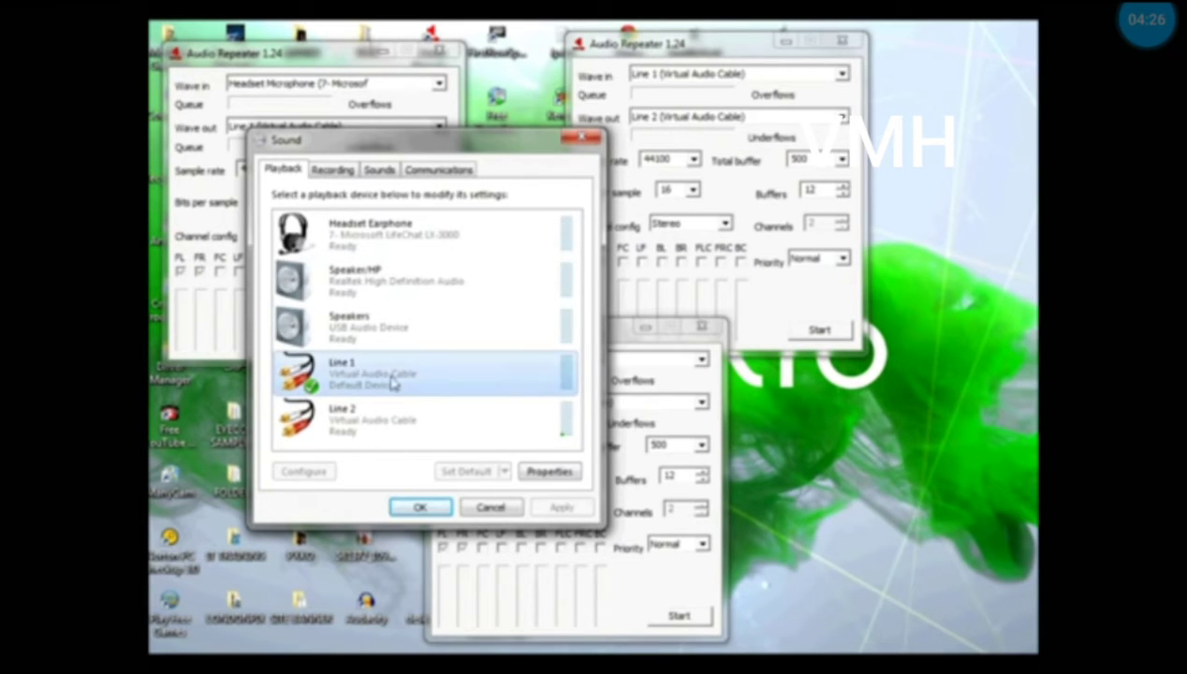
# Check Line 2's default status among the recording devices, recheck Line 1 among the playback devices, and close the Sound settings.
pyautogui.click(343, 172)
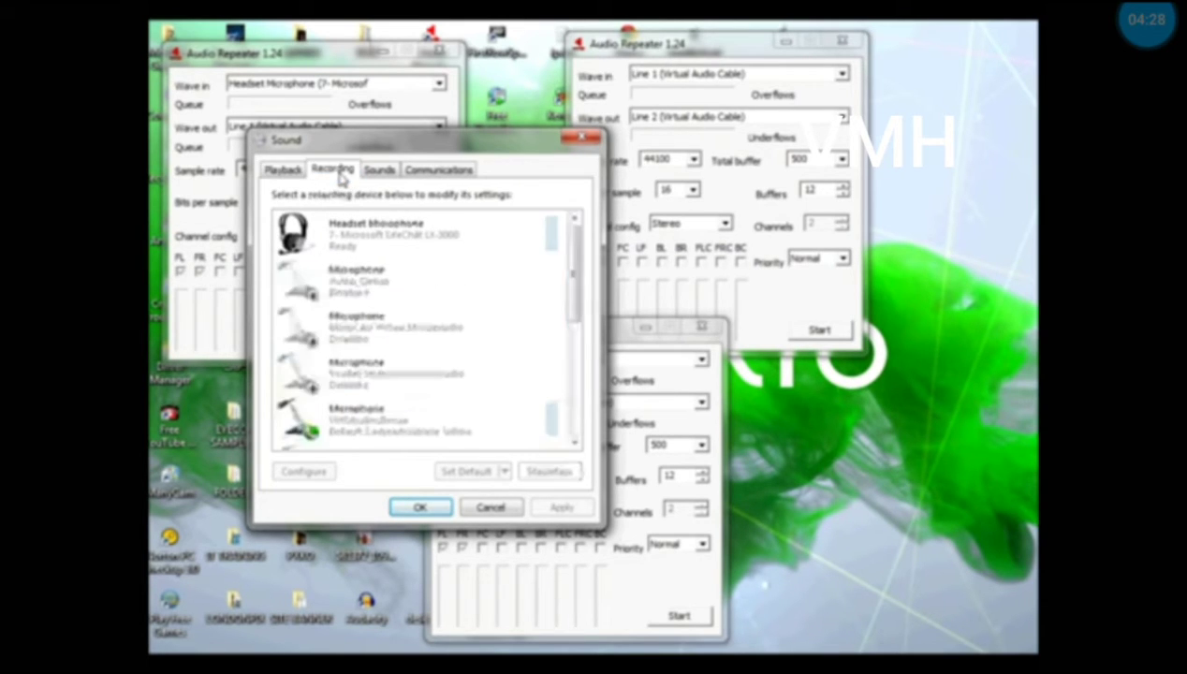
pyautogui.moveTo(573, 245); pyautogui.dragTo(579, 442)
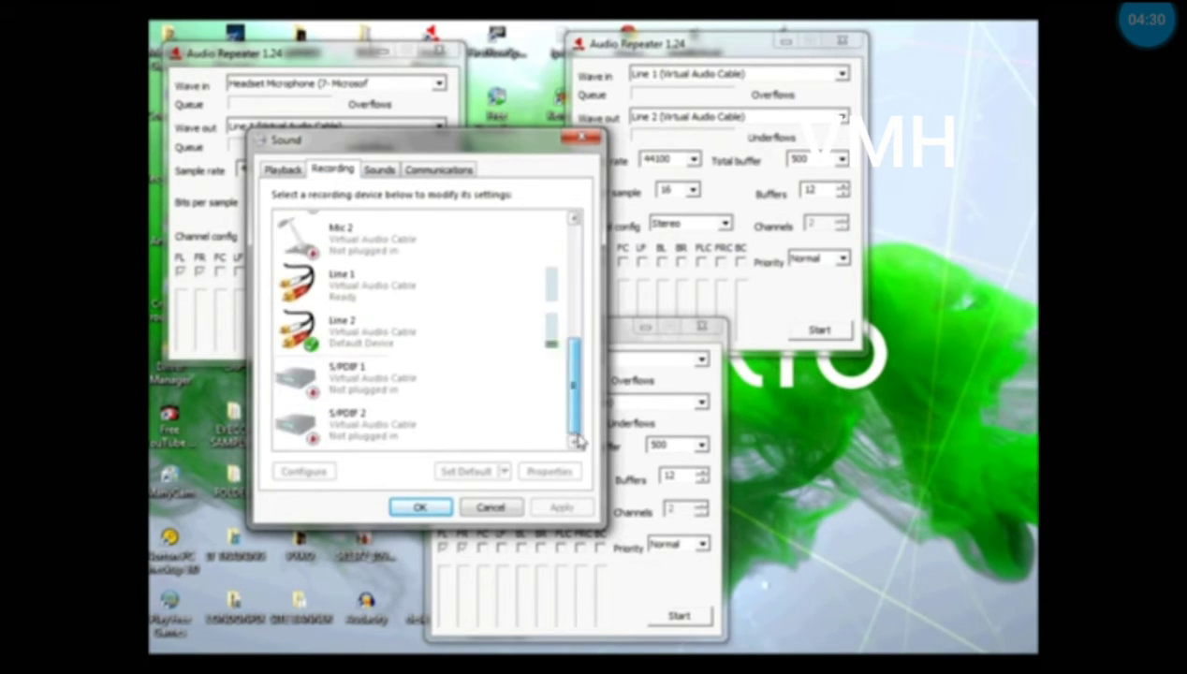
pyautogui.click(414, 337)
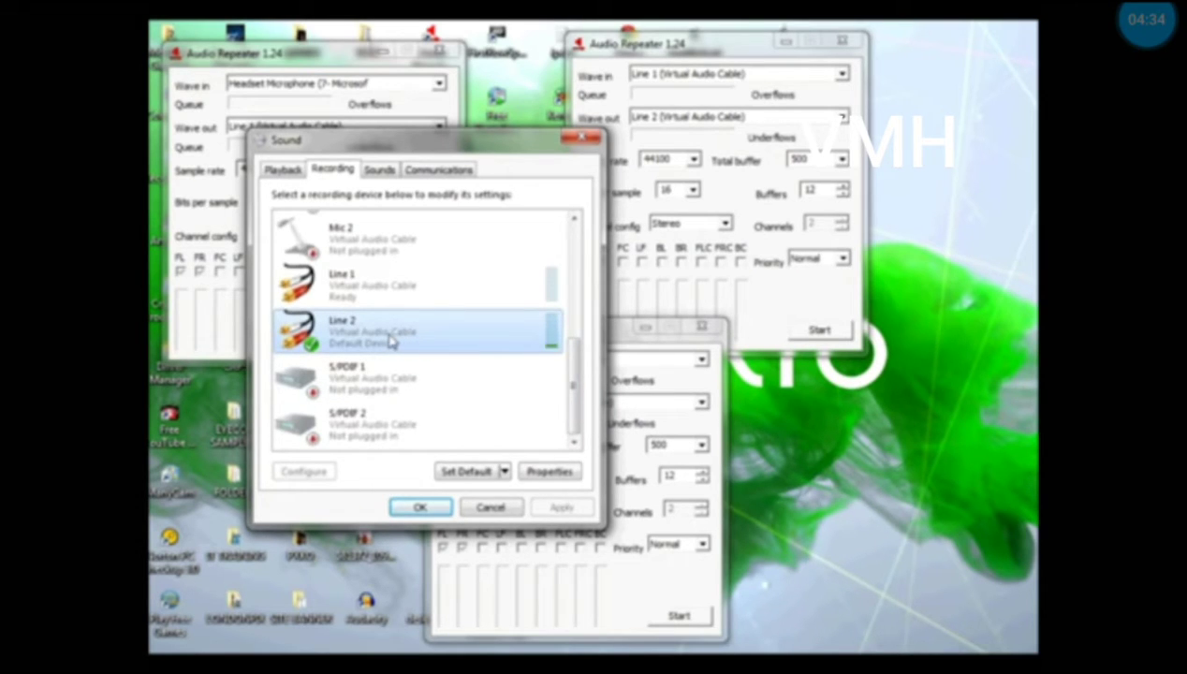
pyautogui.click(286, 169)
pyautogui.click(365, 384)
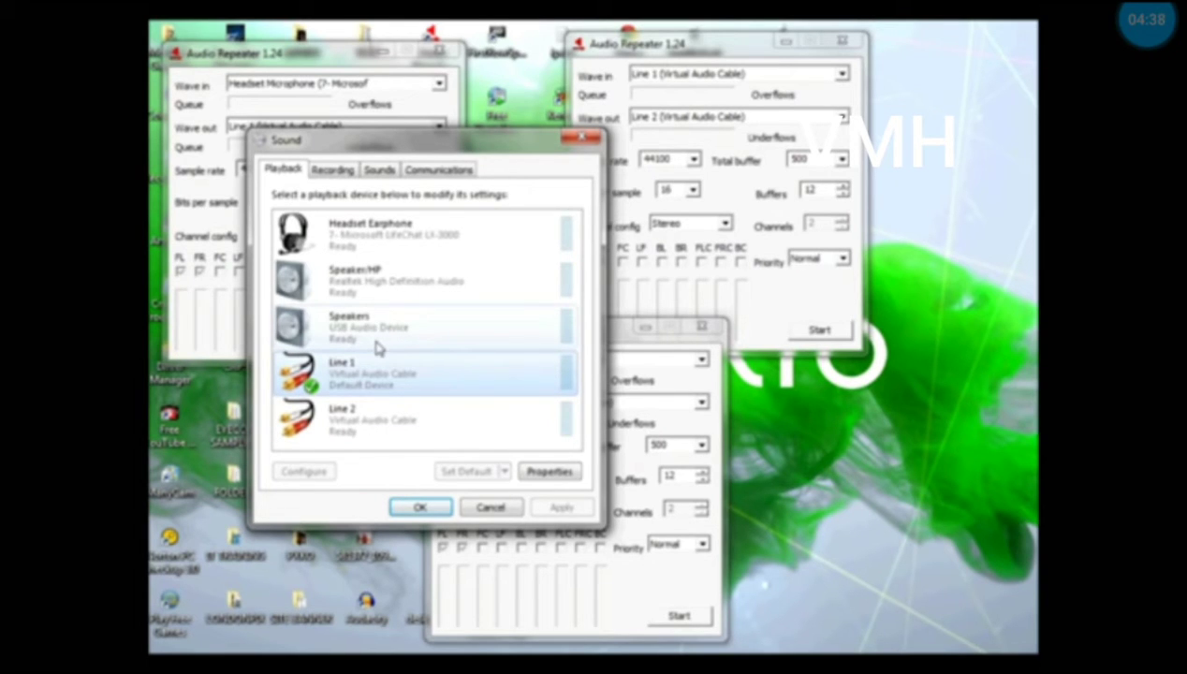
pyautogui.click(411, 510)
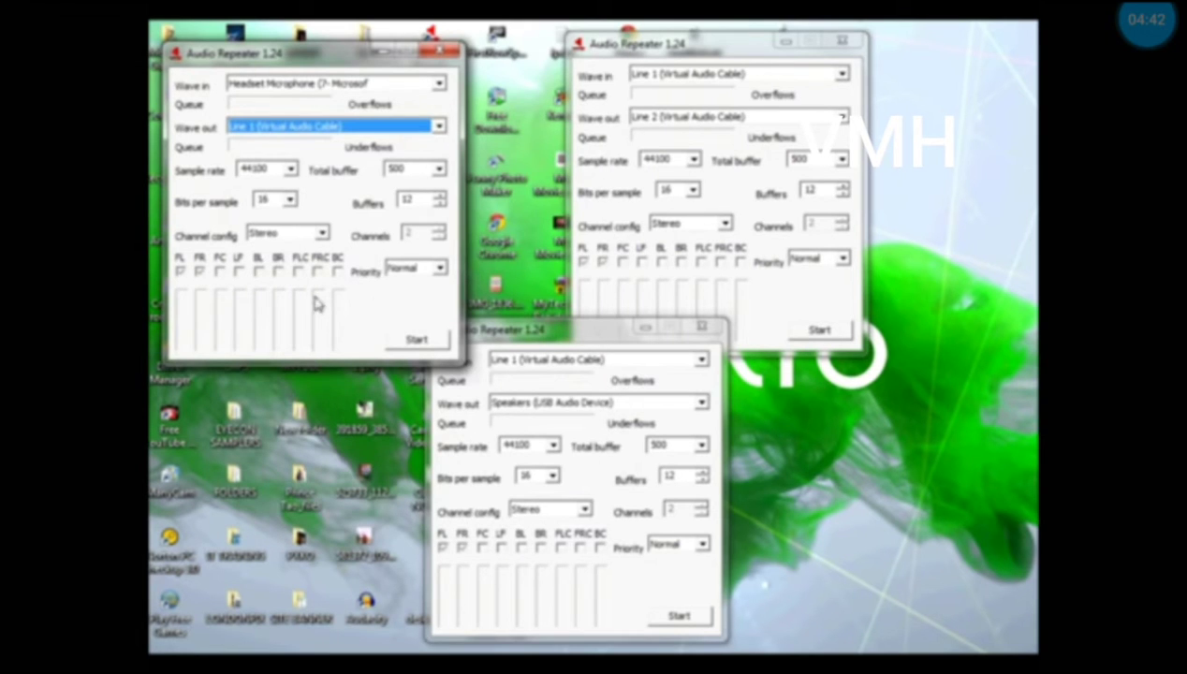
# Start all three Audio Repeaters, beginning with the Headset Microphone one, followed by Line 1 to Line 2 and Line 1 to Speakers.
pyautogui.click(416, 339)
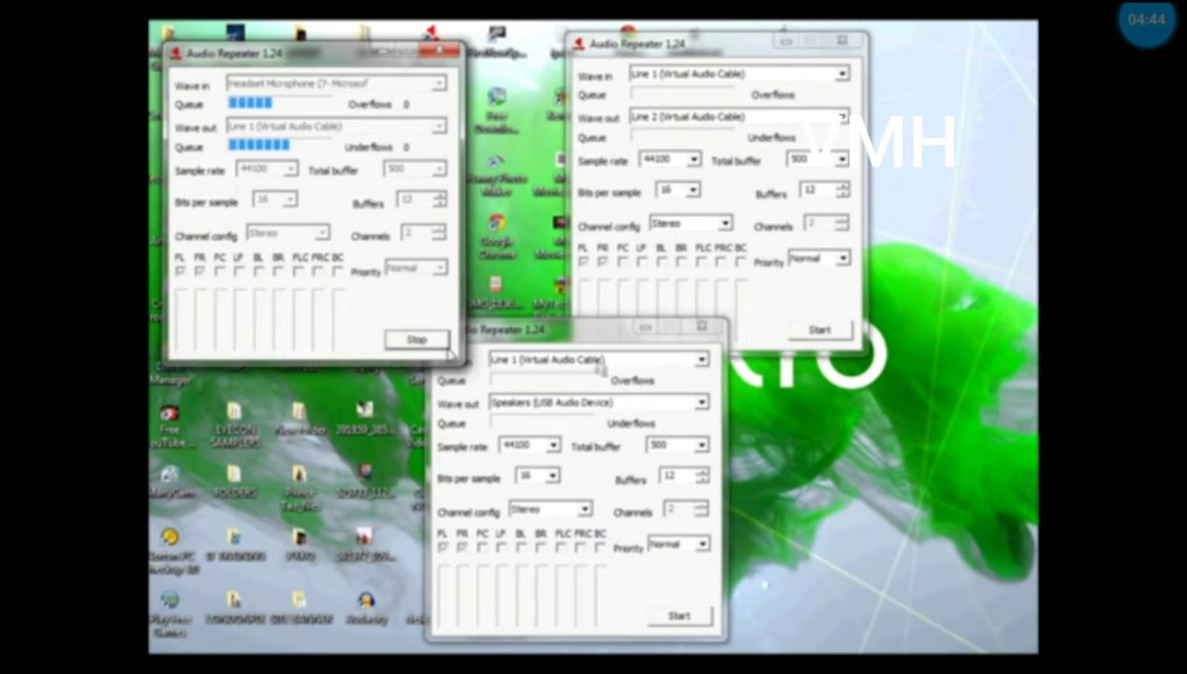
pyautogui.click(822, 330)
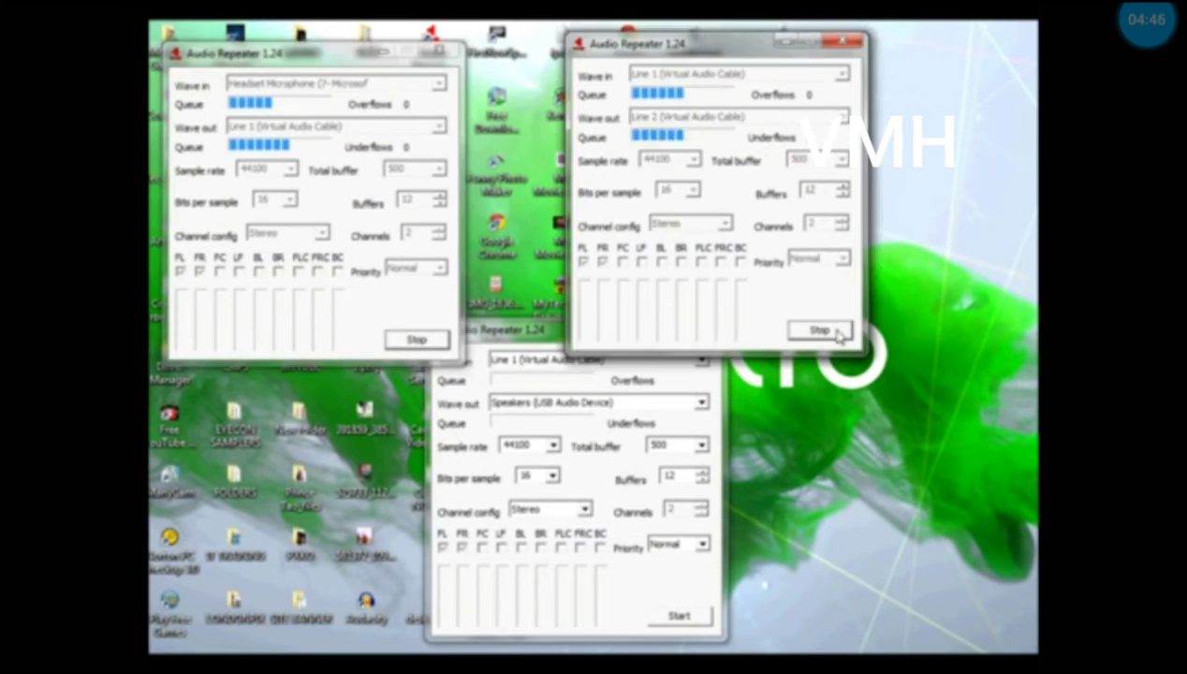
pyautogui.click(674, 621)
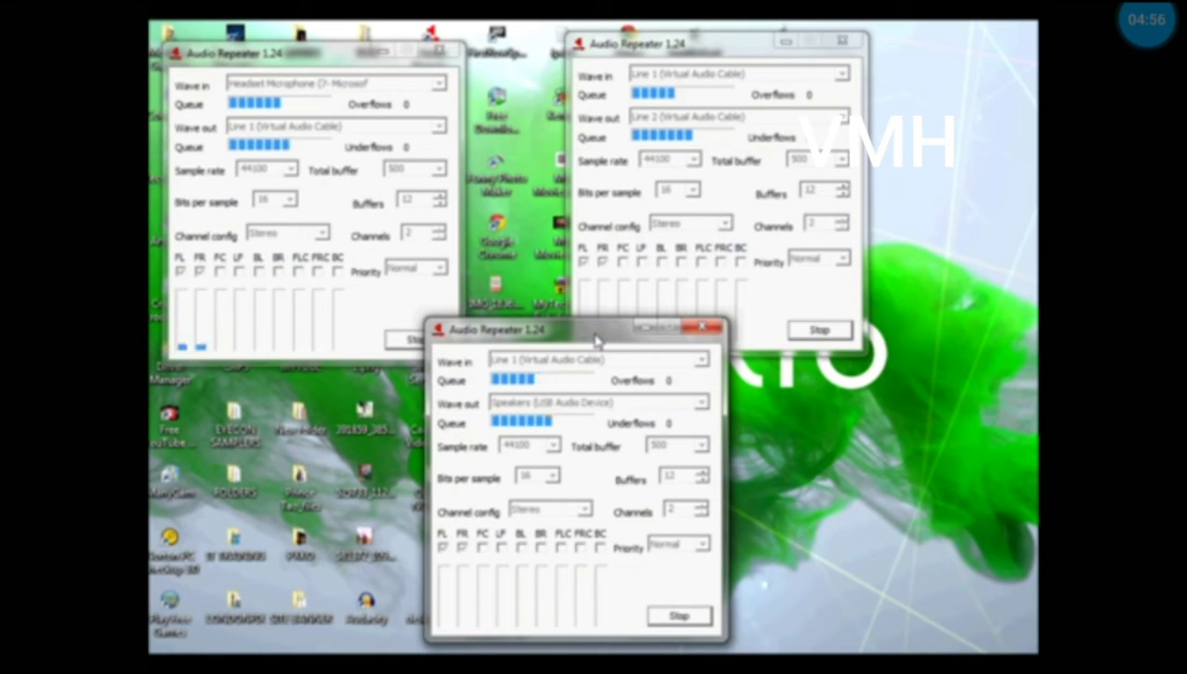
# Stop all three running Audio Repeaters, beginning with the one that outputs to the speakers.
pyautogui.click(676, 618)
pyautogui.click(819, 329)
pyautogui.click(416, 339)
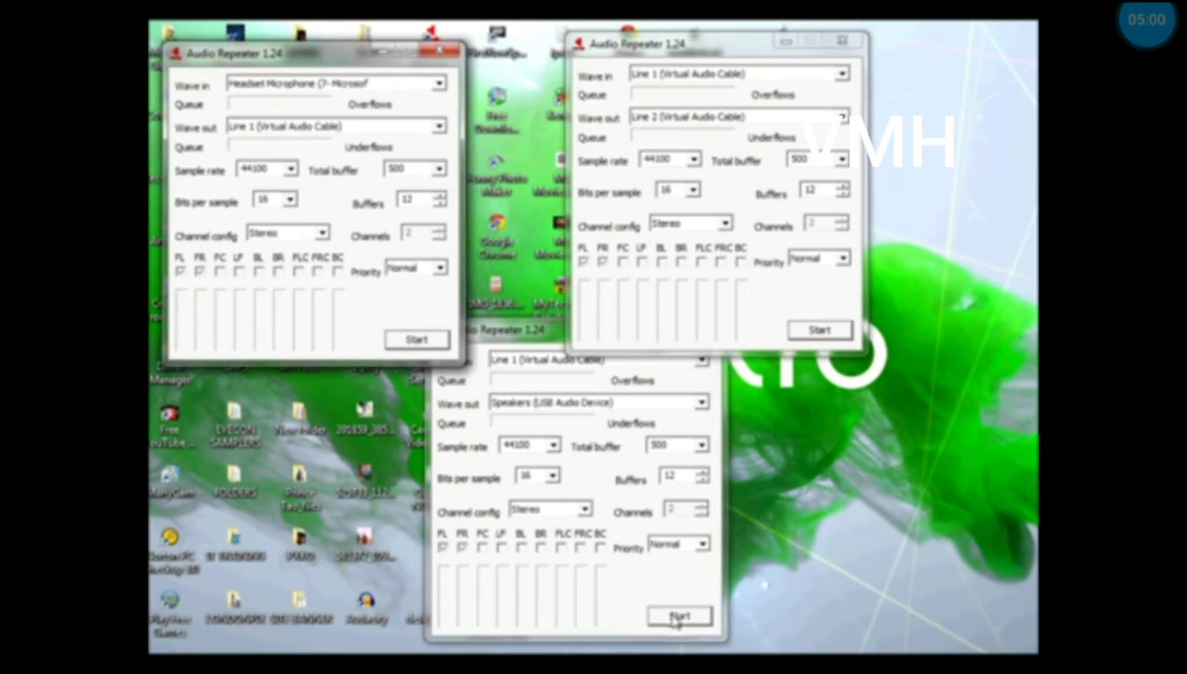